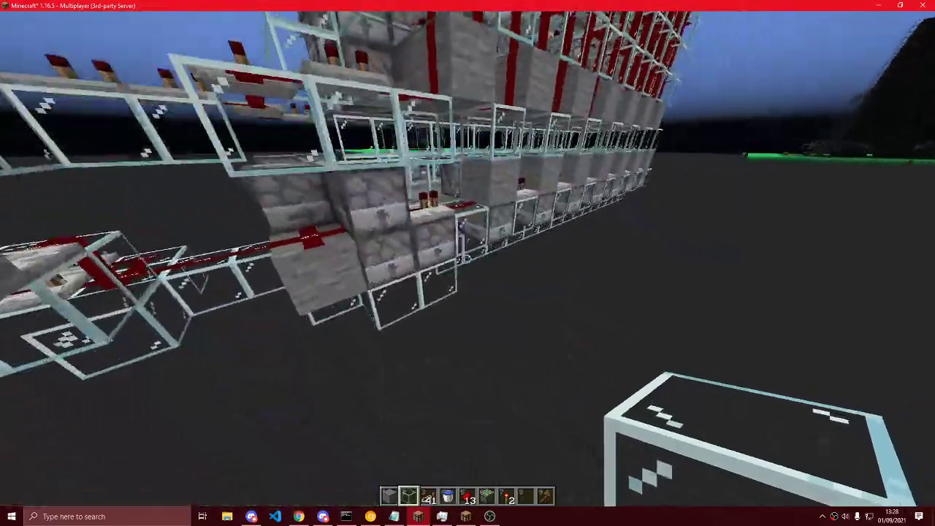
Fly below the first cannon and check a dispenser's contents twice
{"action": "key", "text": "s"}
{"action": "key", "text": "w"}
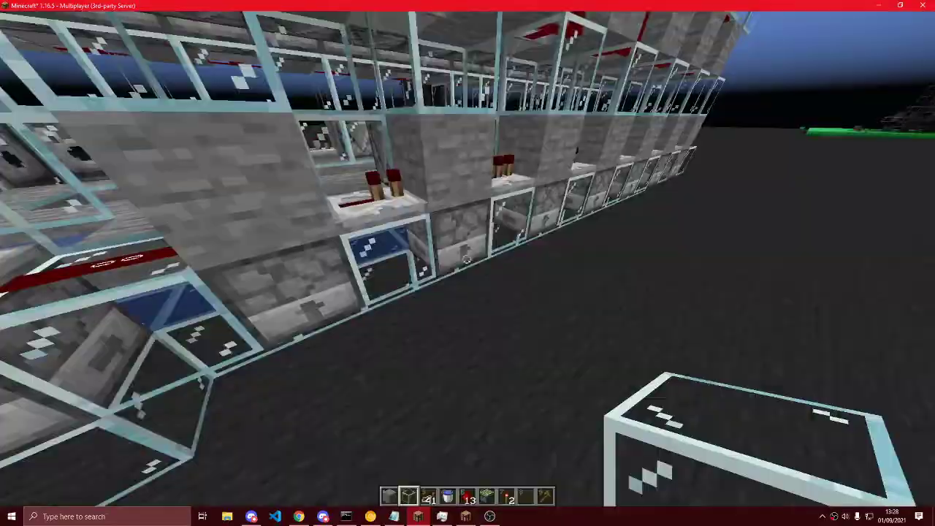
{"action": "right_click", "coordinate": [468, 263]}
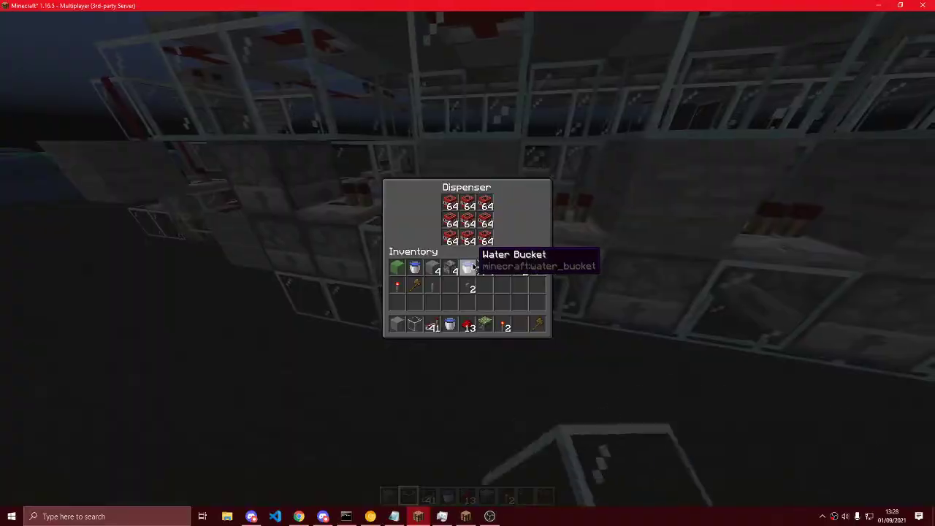
{"action": "key", "text": "Escape"}
{"action": "right_click", "coordinate": [467, 263]}
{"action": "key", "text": "Escape"}
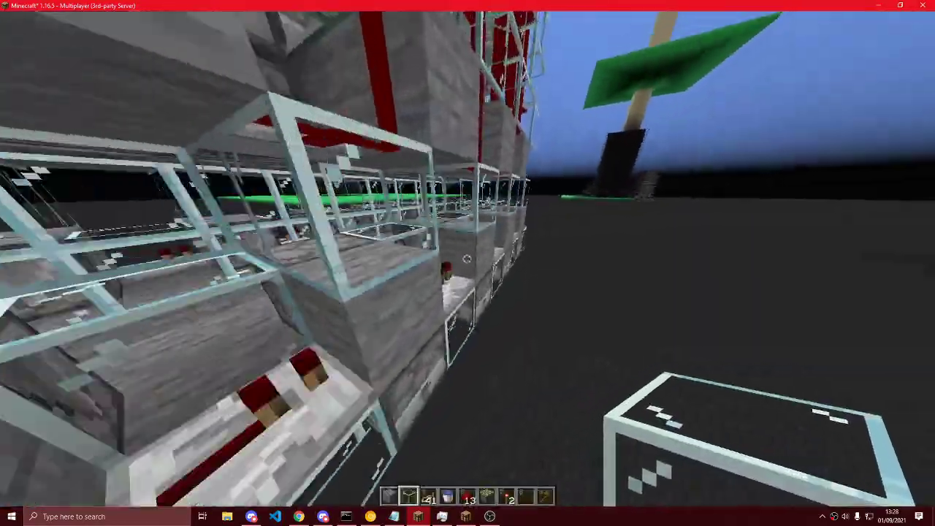
Circle over and along the first cannon, inspecting another dispenser's contents
{"action": "key", "text": "s"}
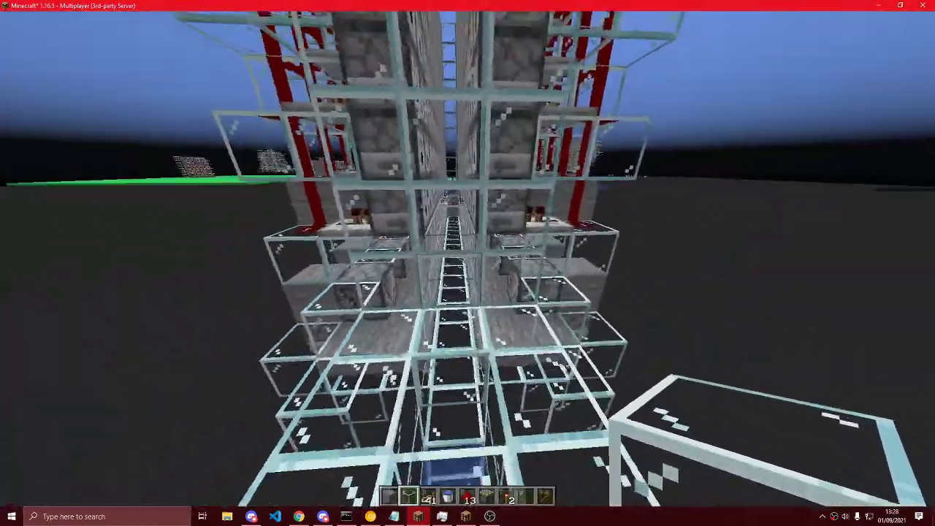
{"action": "key", "text": "s"}
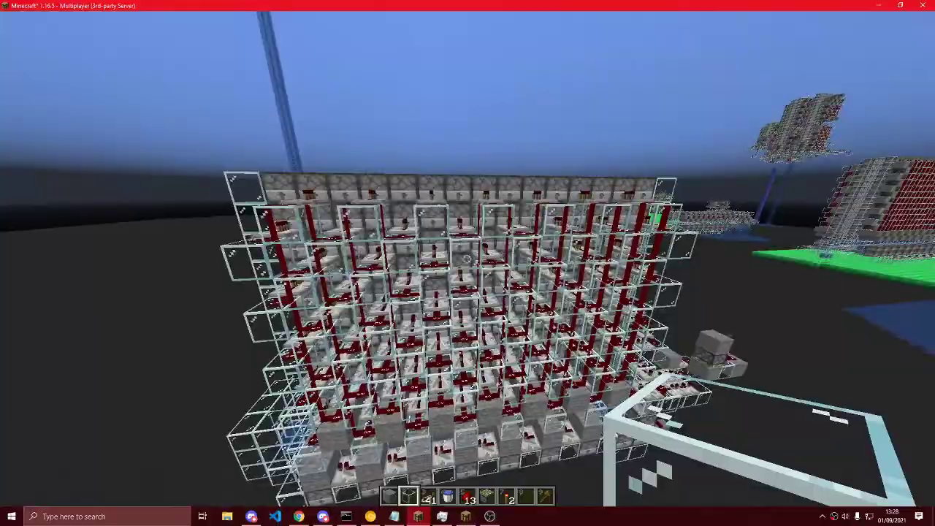
{"action": "key", "text": "w"}
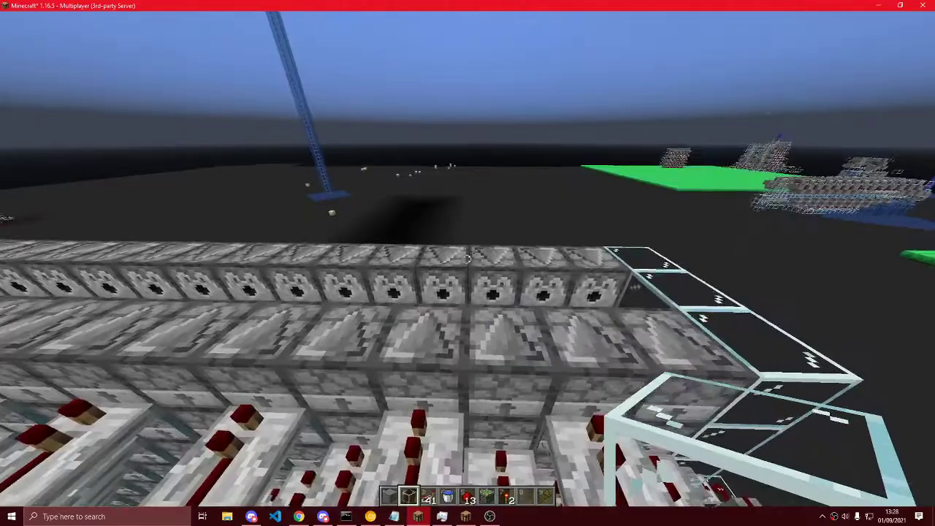
{"action": "key", "text": "shift"}
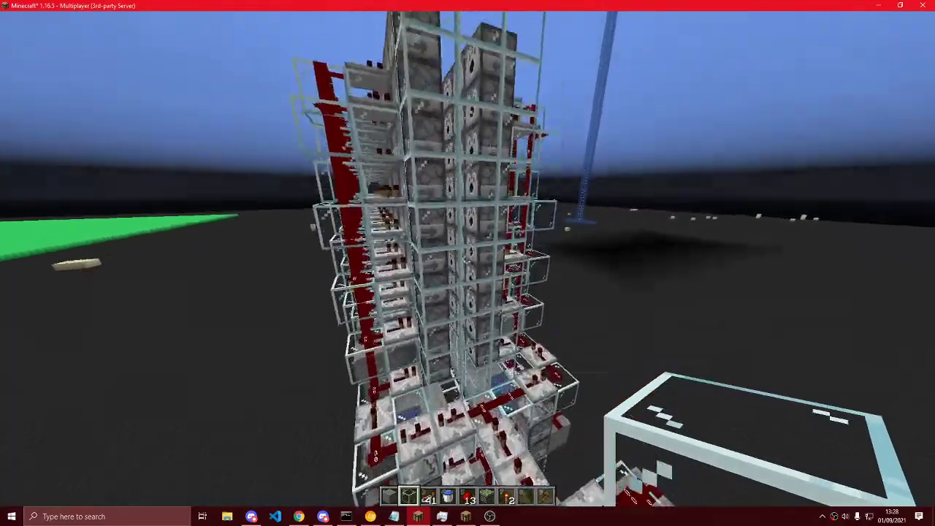
{"action": "key", "text": "space"}
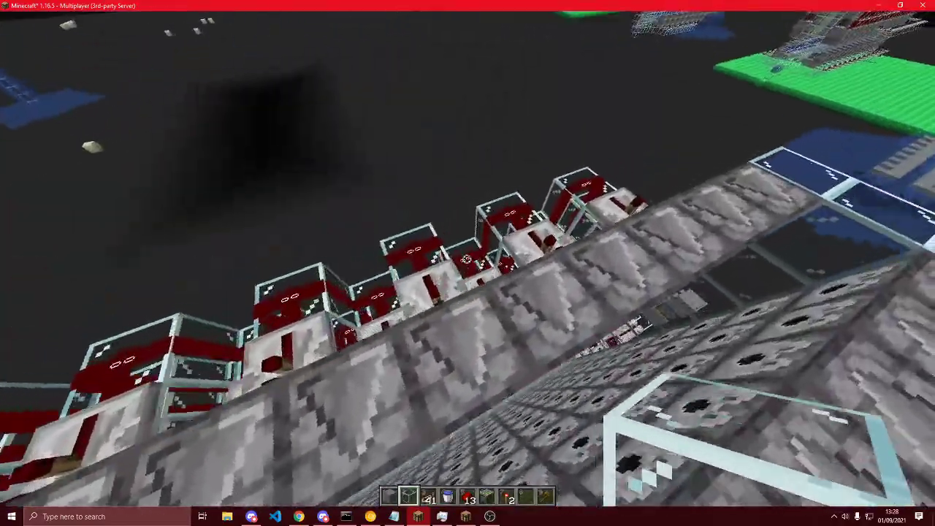
{"action": "key", "text": "space"}
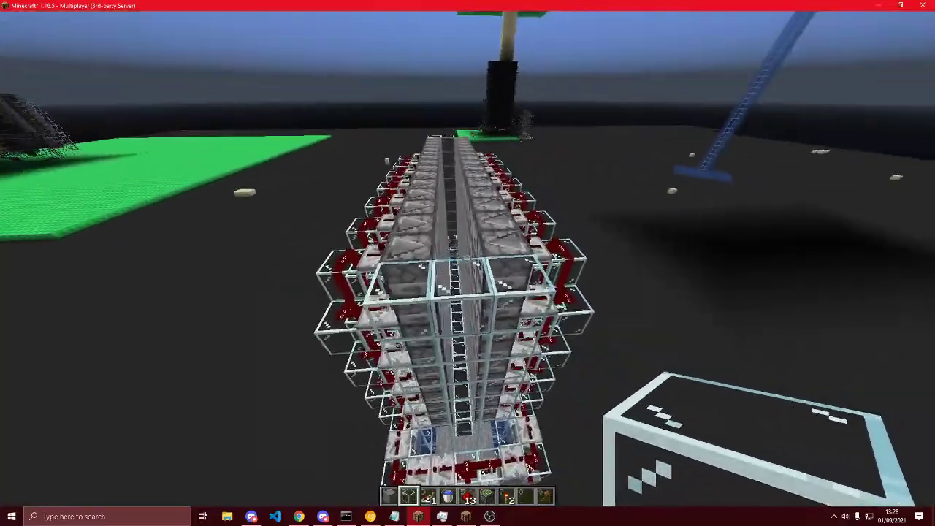
{"action": "right_click", "coordinate": [468, 263]}
{"action": "key", "text": "Escape"}
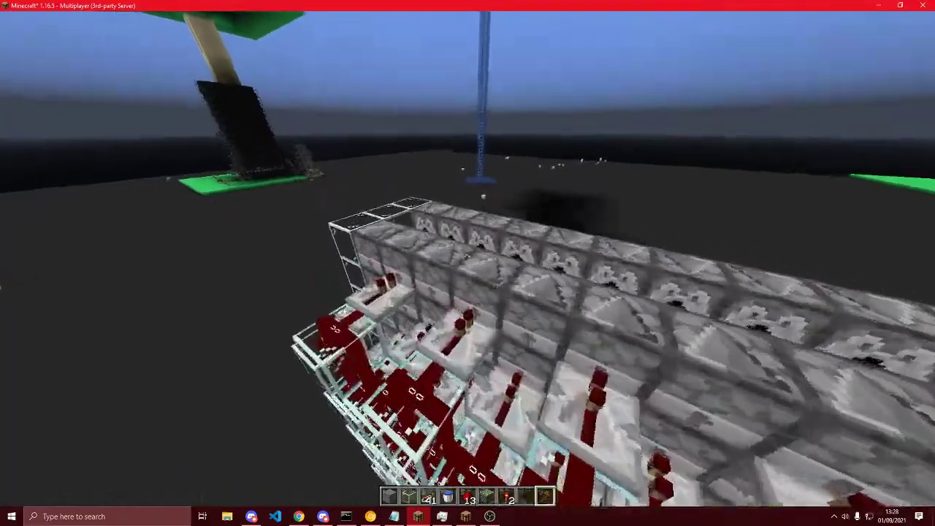
Mark WorldEdit pos1 and pos2 across the first cannon with the wooden axe wand
{"action": "key", "text": "9"}
{"action": "left_click", "coordinate": [466, 258]}
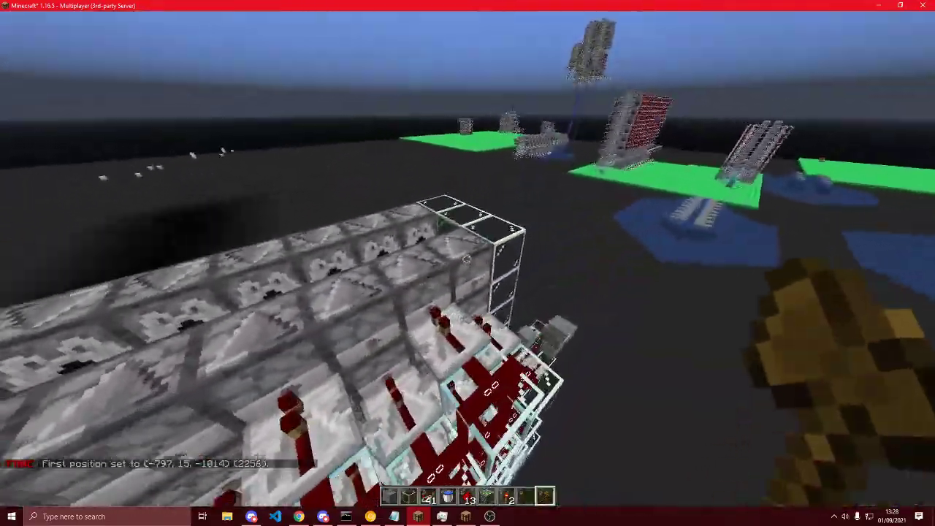
{"action": "right_click", "coordinate": [466, 258]}
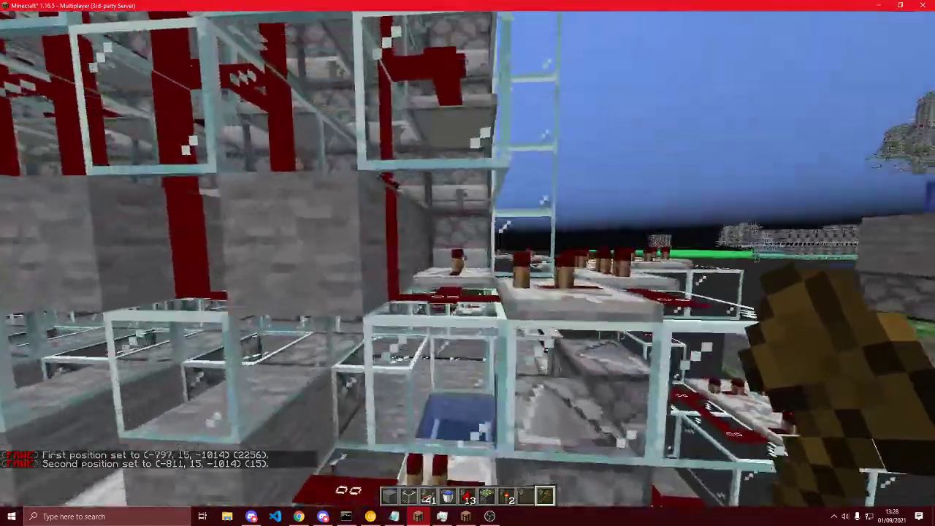
{"action": "left_click", "coordinate": [467, 263]}
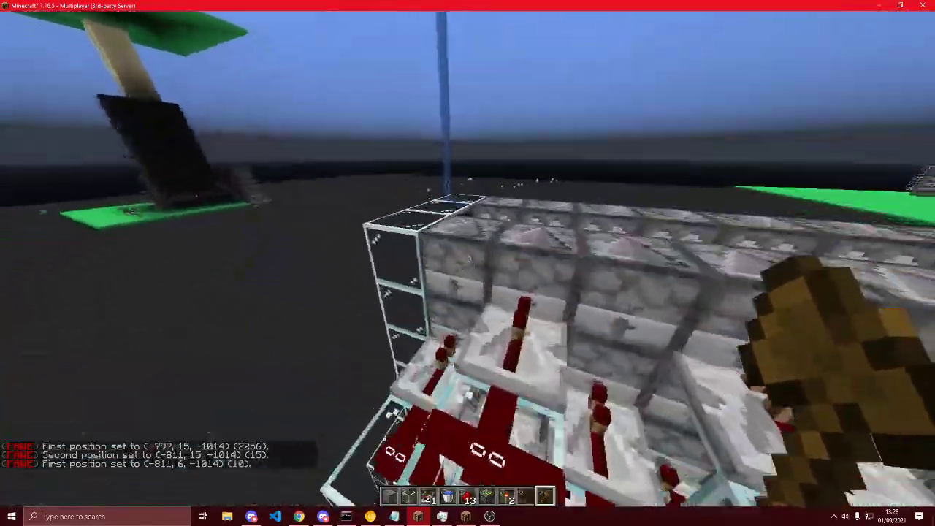
{"action": "right_click", "coordinate": [467, 263]}
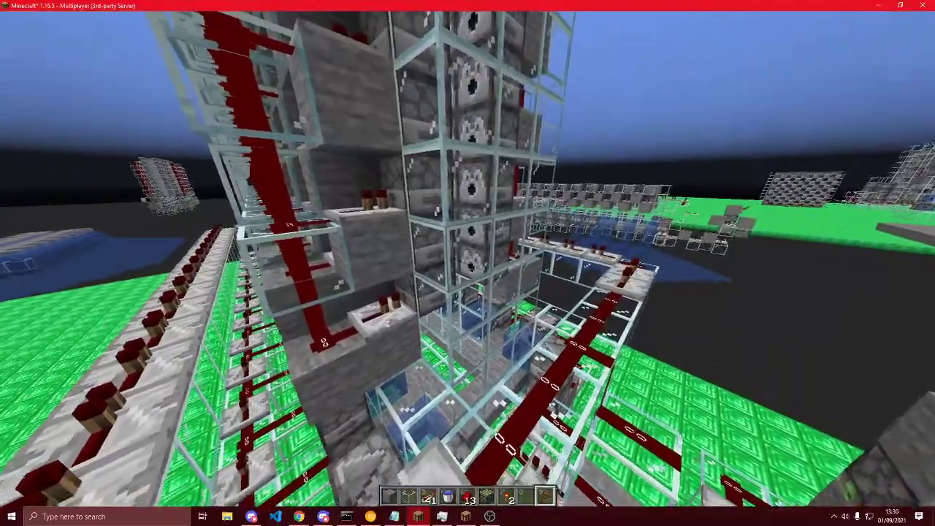
Set pos1 and pos2 around the second cannon's dispenser section with the wand
{"action": "key", "text": "9"}
{"action": "left_click", "coordinate": [468, 260]}
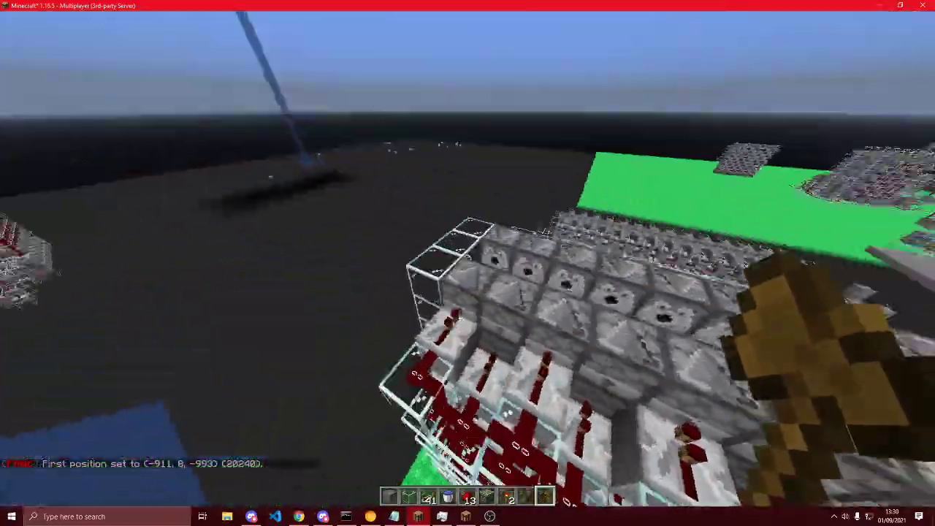
{"action": "right_click", "coordinate": [467, 263]}
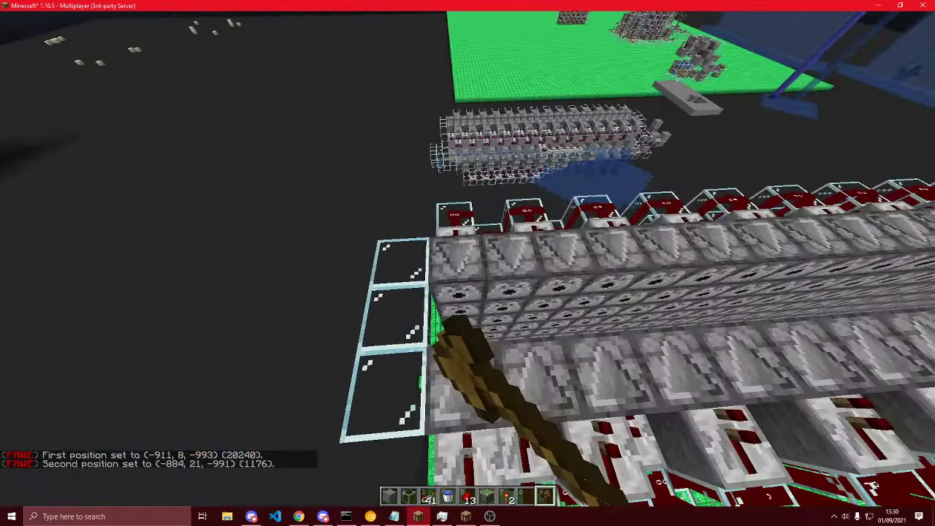
{"action": "type", "text": "//co"}
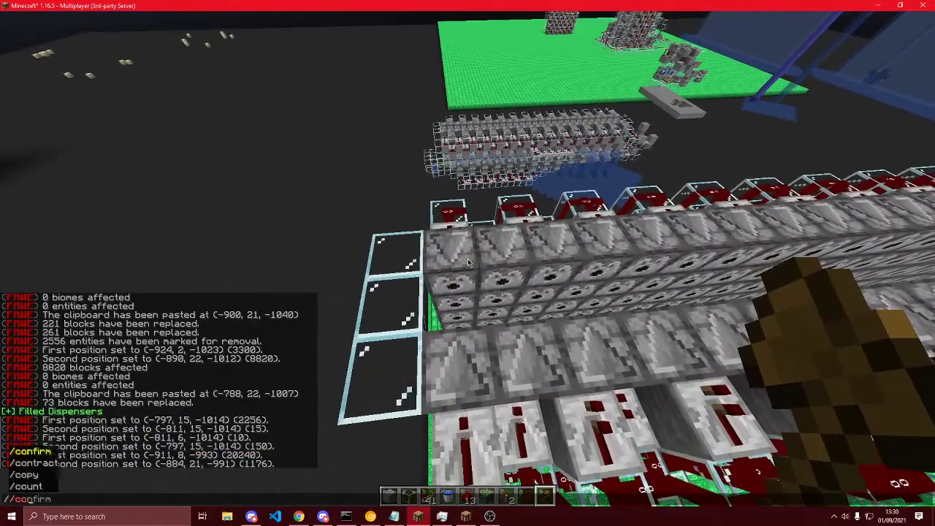
{"action": "type", "text": "und"}
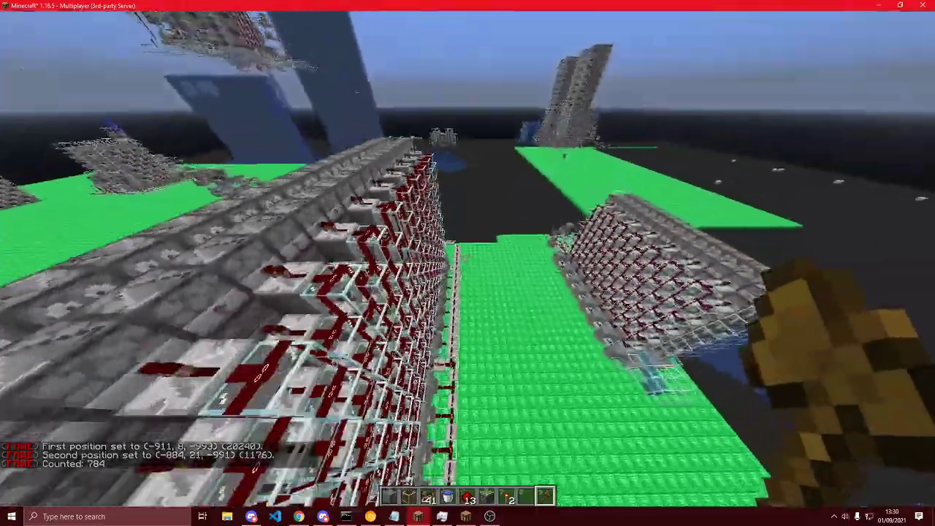
{"action": "scroll", "coordinate": [467, 263], "scroll_direction": "up", "scroll_amount": 2}
{"action": "scroll", "coordinate": [467, 263], "scroll_direction": "down", "scroll_amount": 1}
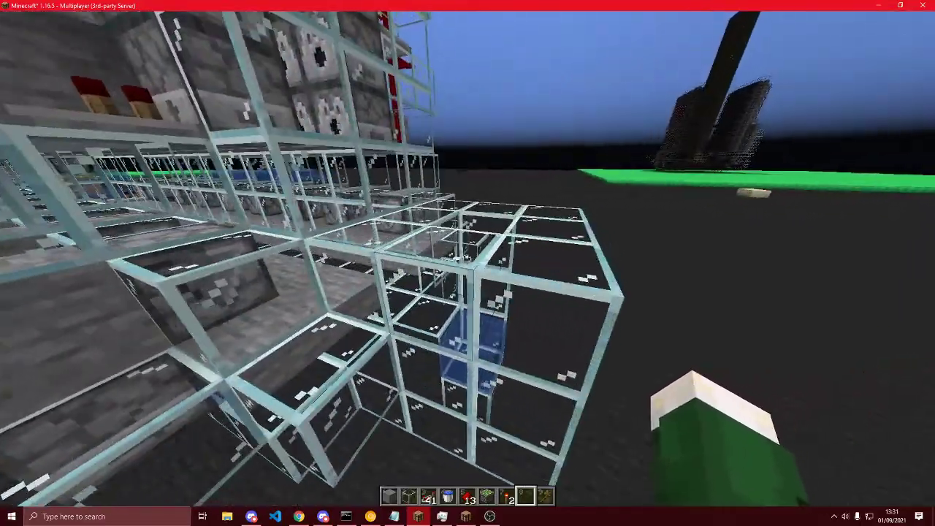
{"action": "key", "text": "2"}
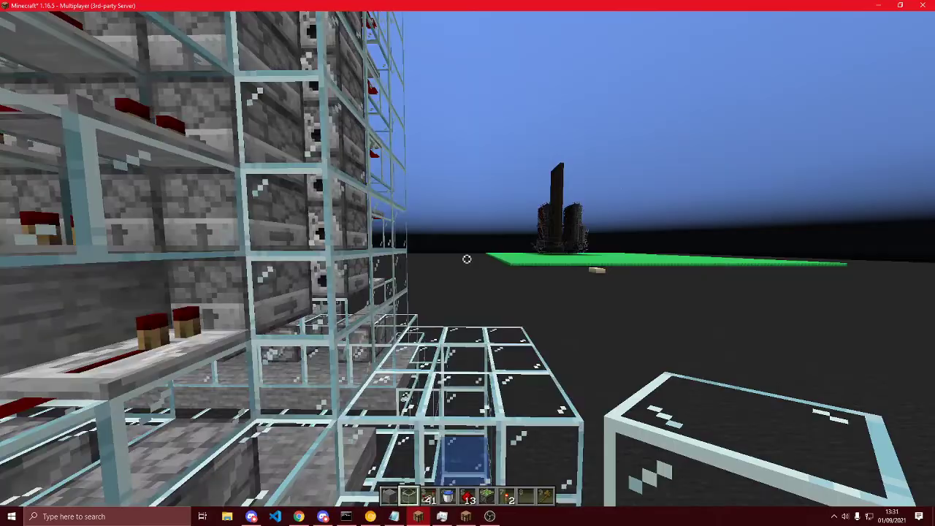
{"action": "key", "text": "8"}
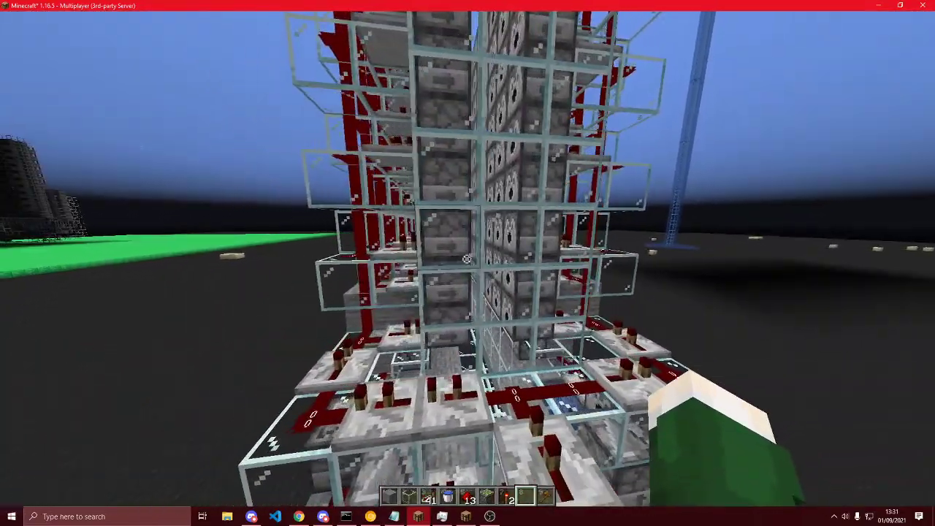
{"action": "key", "text": "d"}
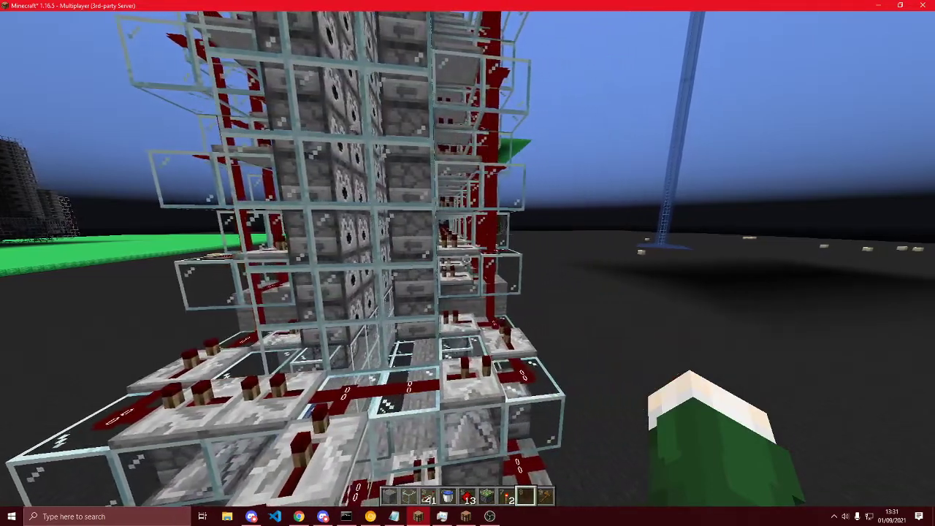
{"action": "key", "text": "s"}
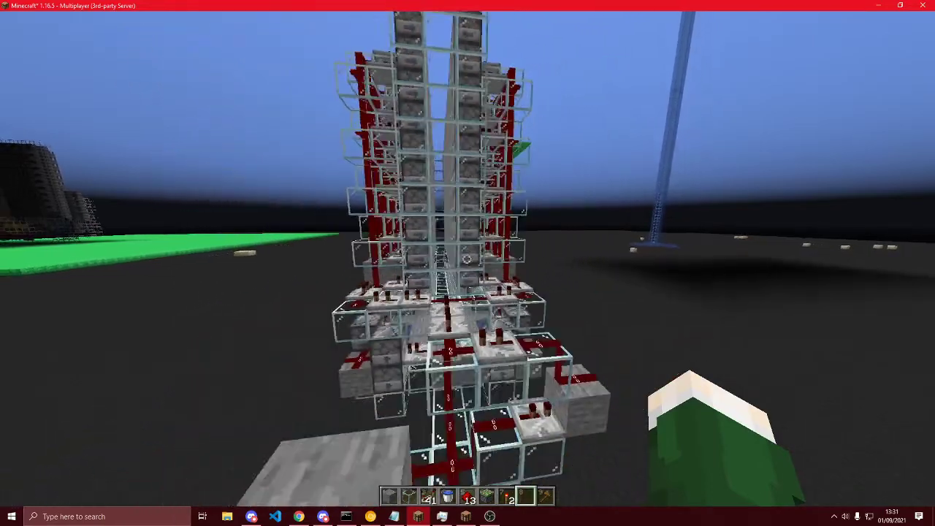
{"action": "key", "text": "a"}
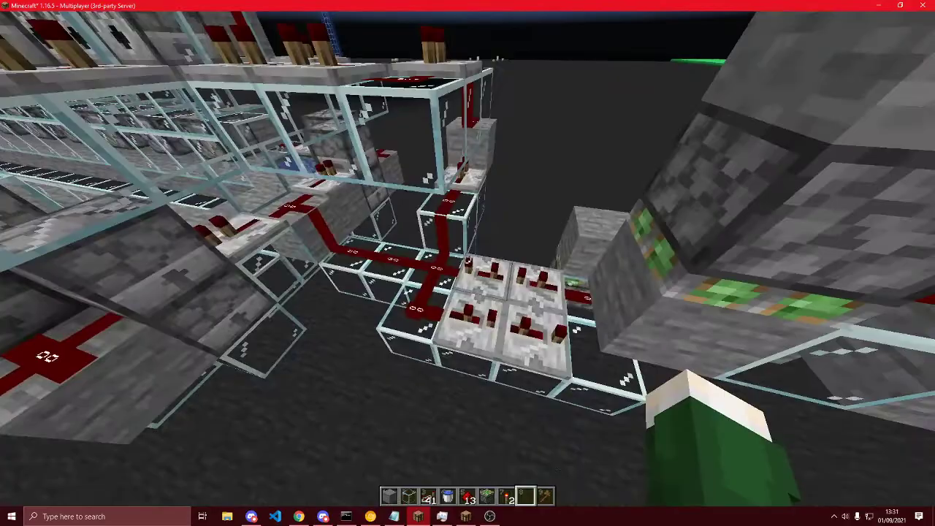
{"action": "key", "text": "w"}
{"action": "key", "text": "a"}
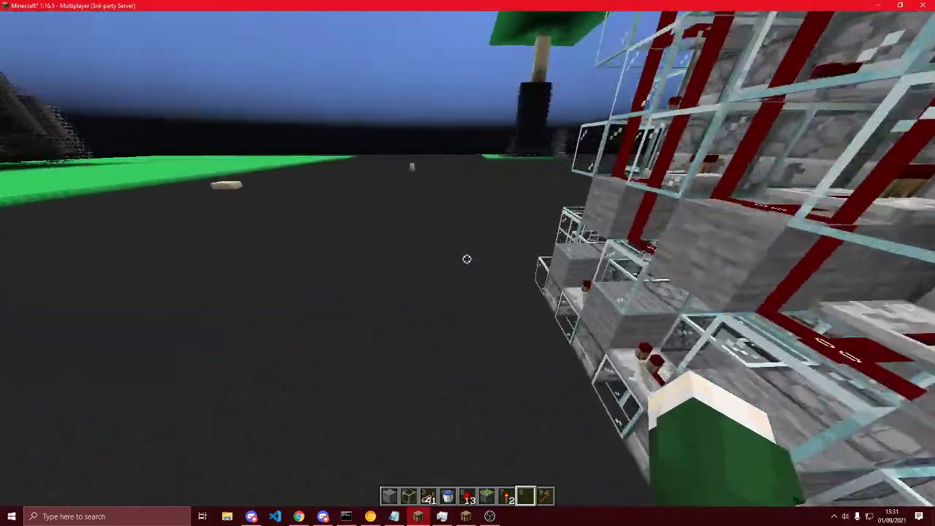
{"action": "key", "text": "w"}
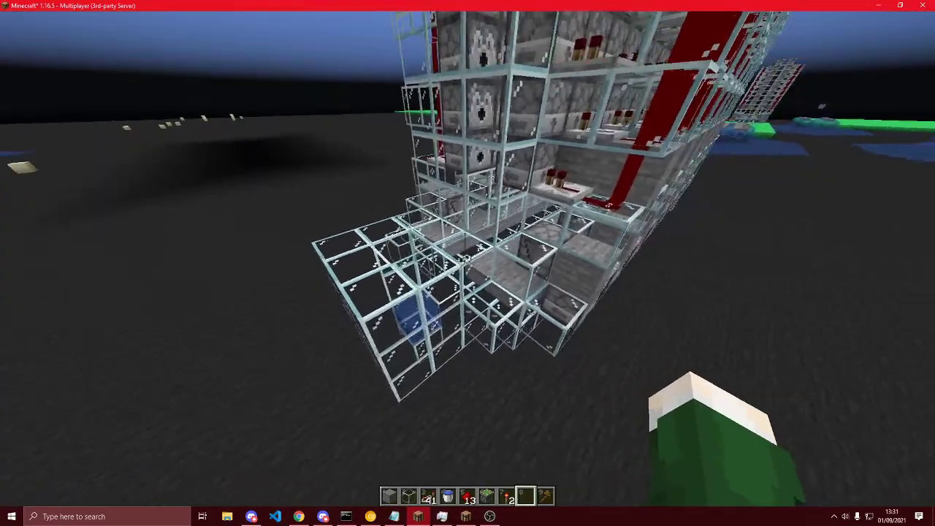
{"action": "key", "text": "a"}
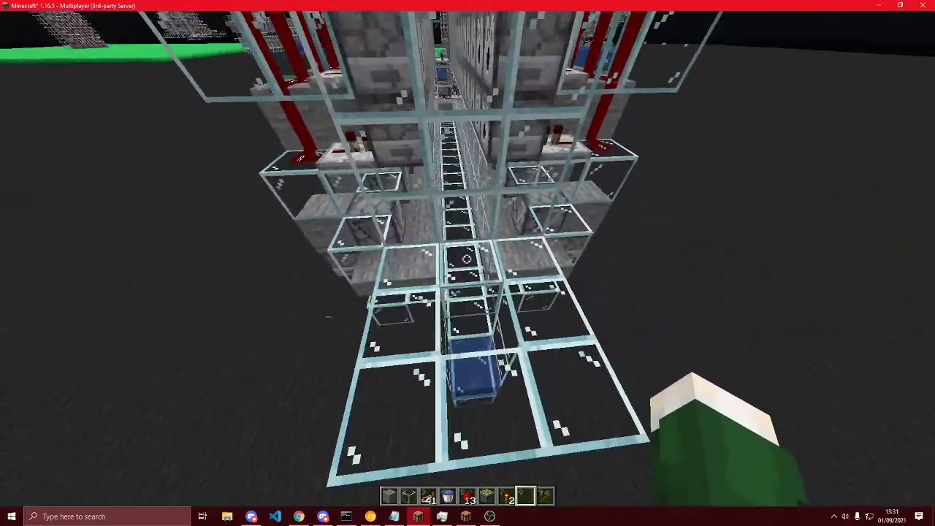
{"action": "key", "text": "space"}
{"action": "key", "text": "space"}
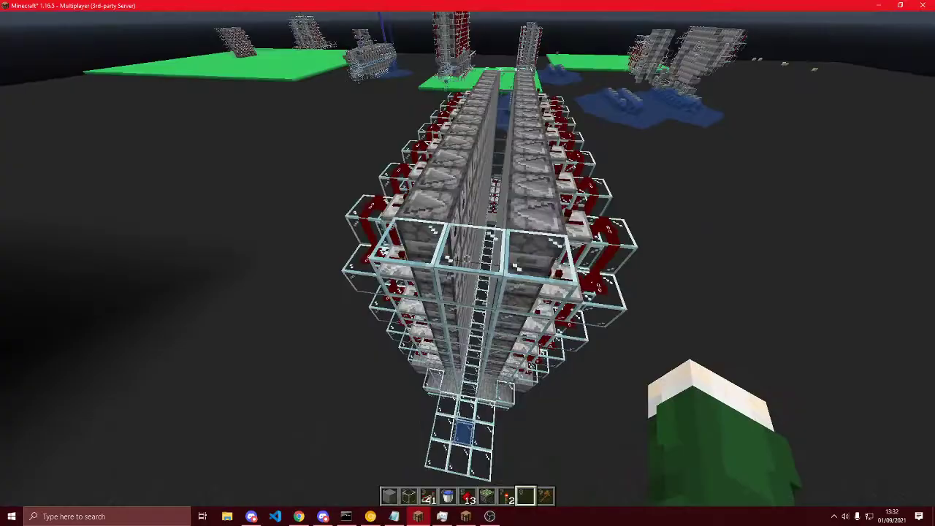
{"action": "key", "text": "shift"}
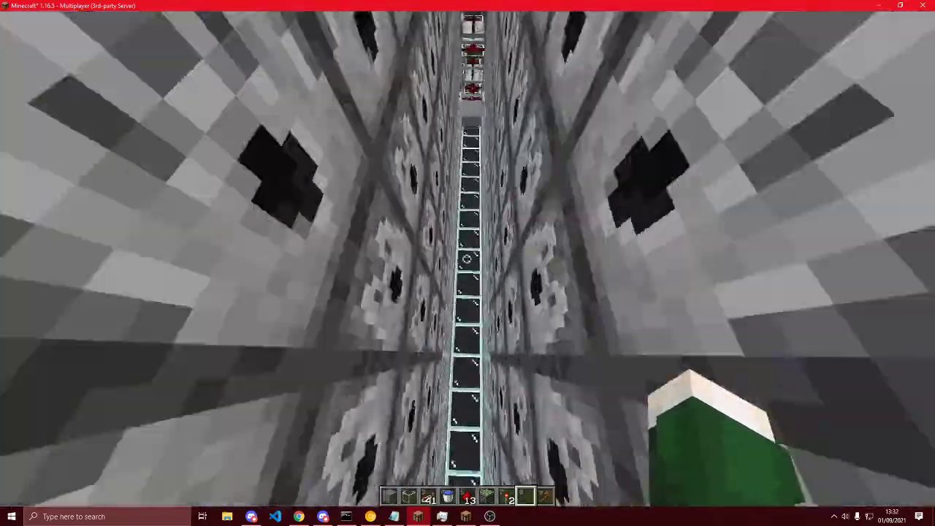
{"action": "key", "text": "shift"}
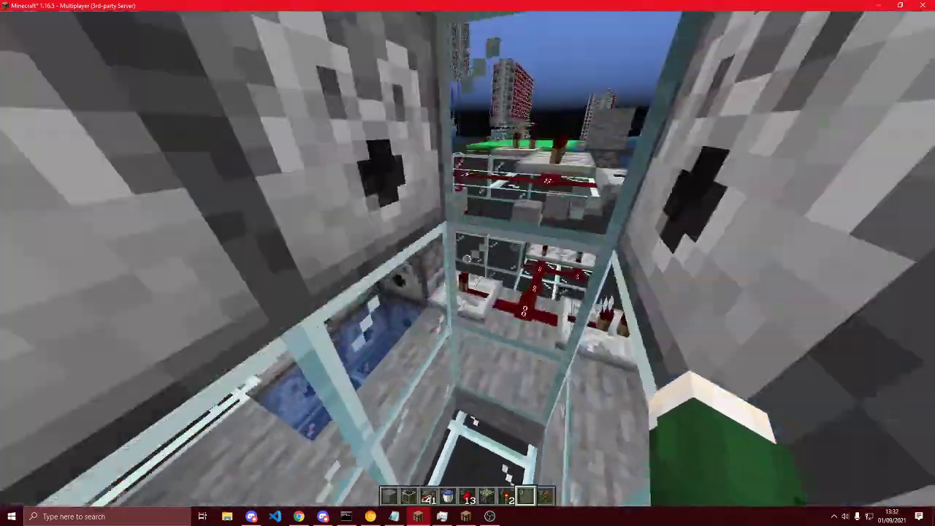
{"action": "key", "text": "a"}
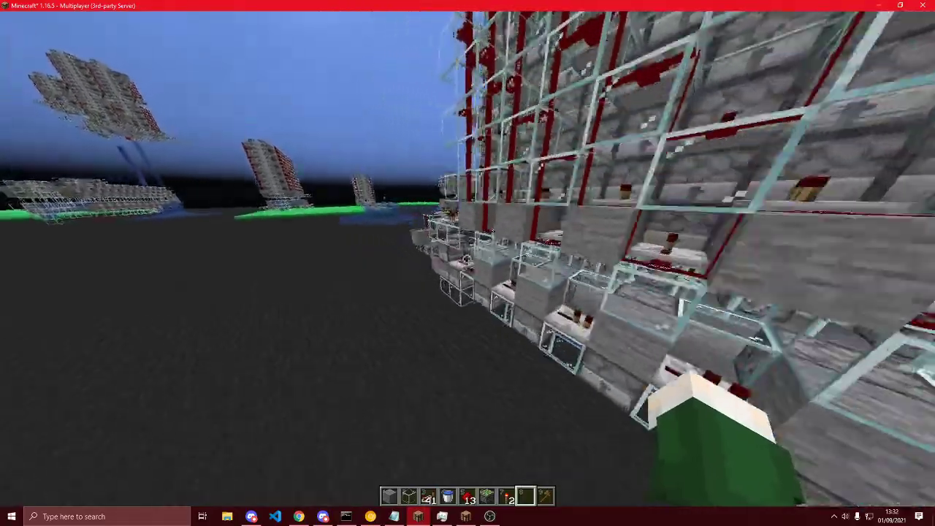
Fly in and around the glass and redstone pockets to inspect them
{"action": "key", "text": "w"}
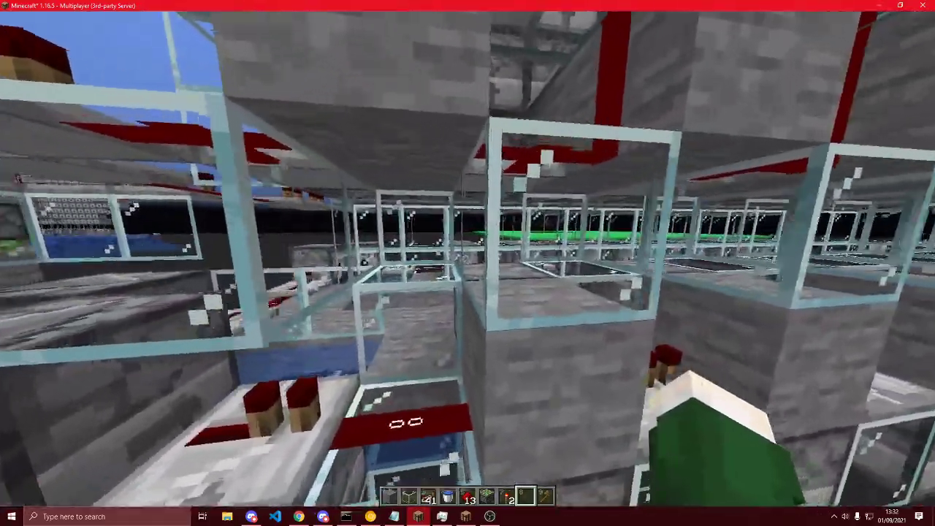
{"action": "key", "text": "w"}
{"action": "key", "text": "s"}
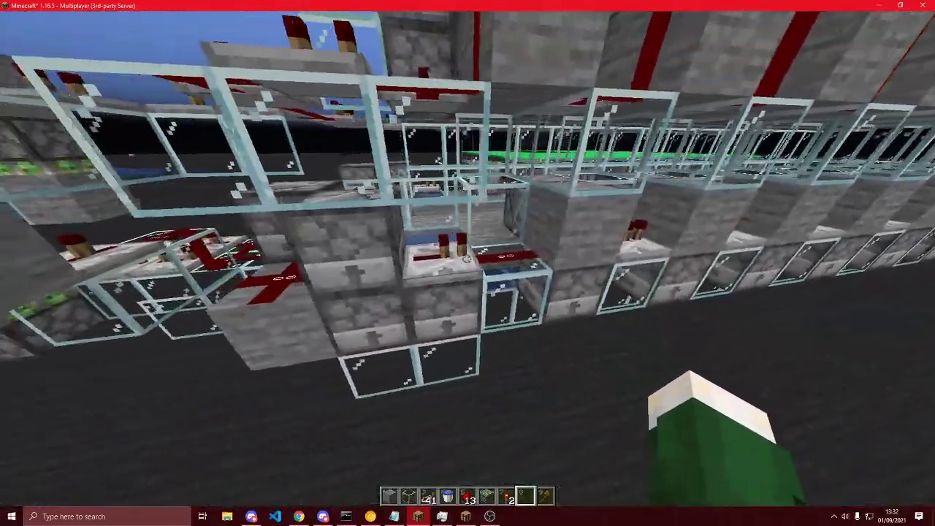
{"action": "key", "text": "w"}
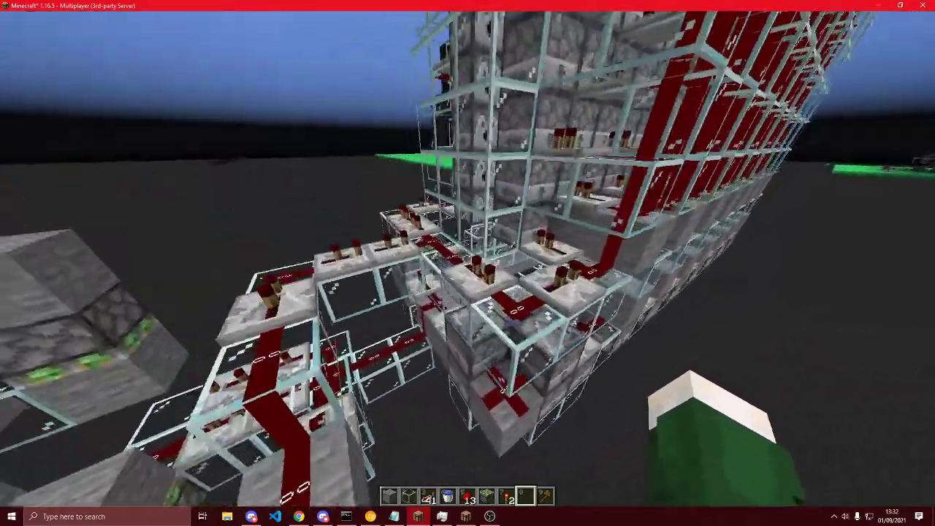
{"action": "key", "text": "w"}
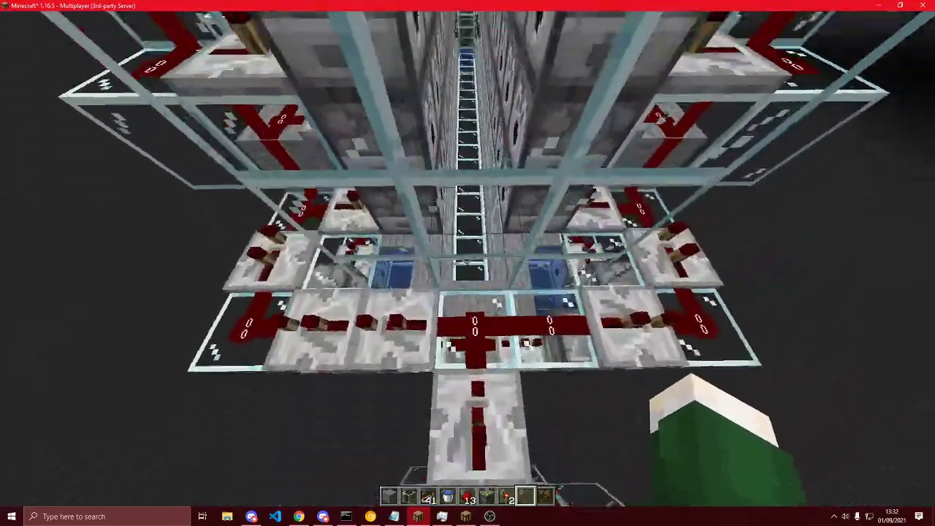
{"action": "key", "text": "w"}
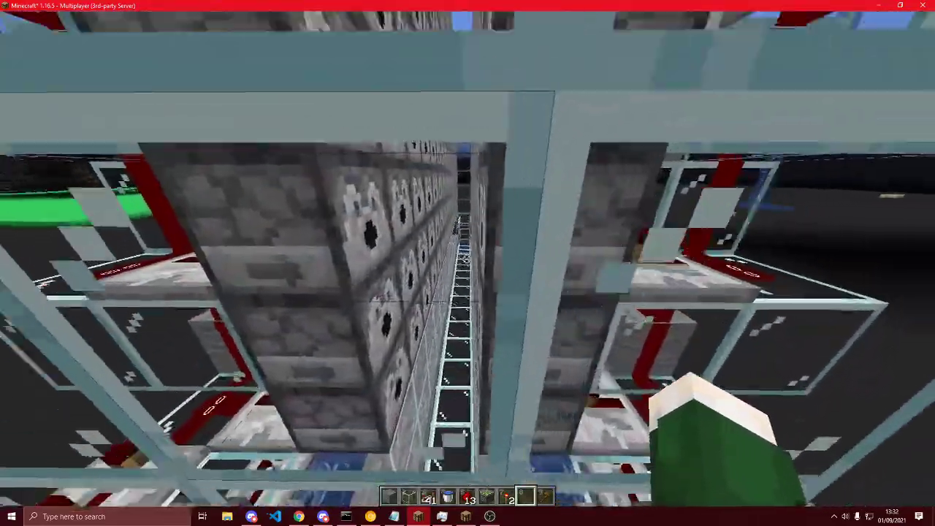
{"action": "key", "text": "s"}
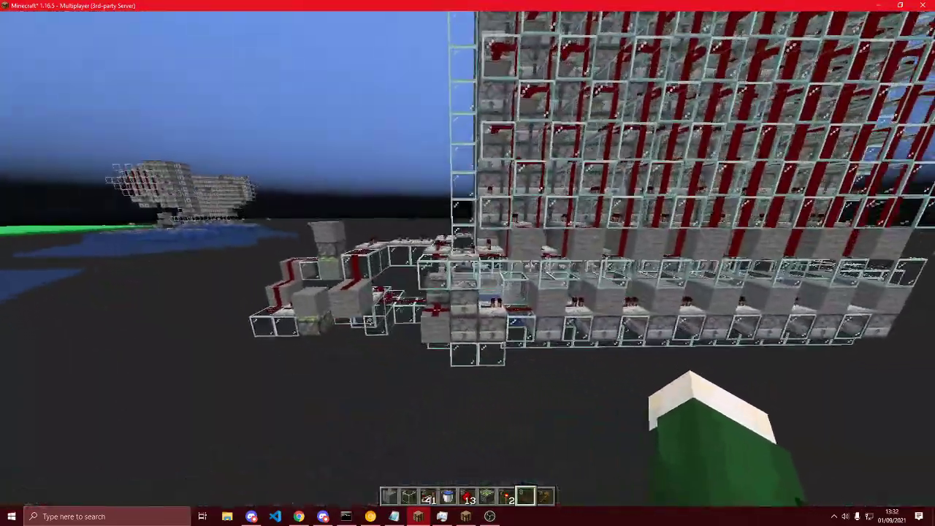
{"action": "key", "text": "w"}
{"action": "key", "text": "s"}
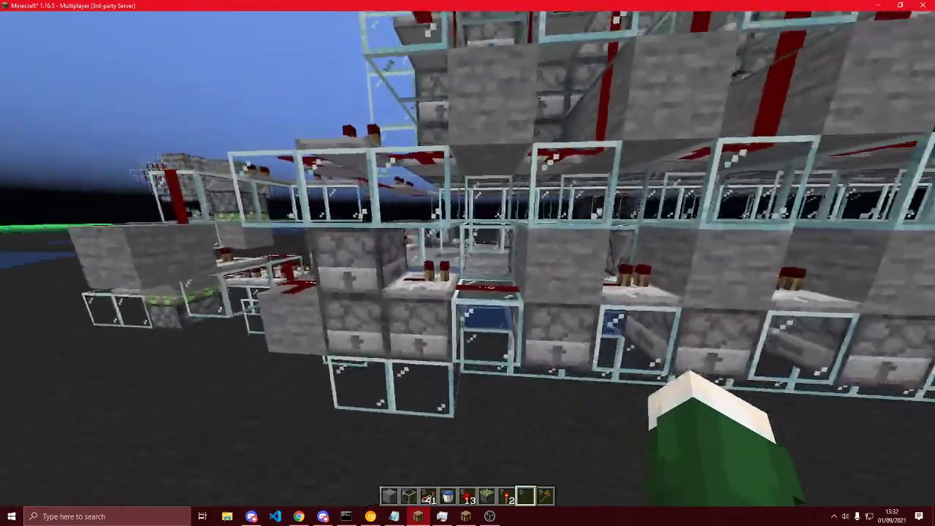
{"action": "key", "text": "w"}
{"action": "key", "text": "s"}
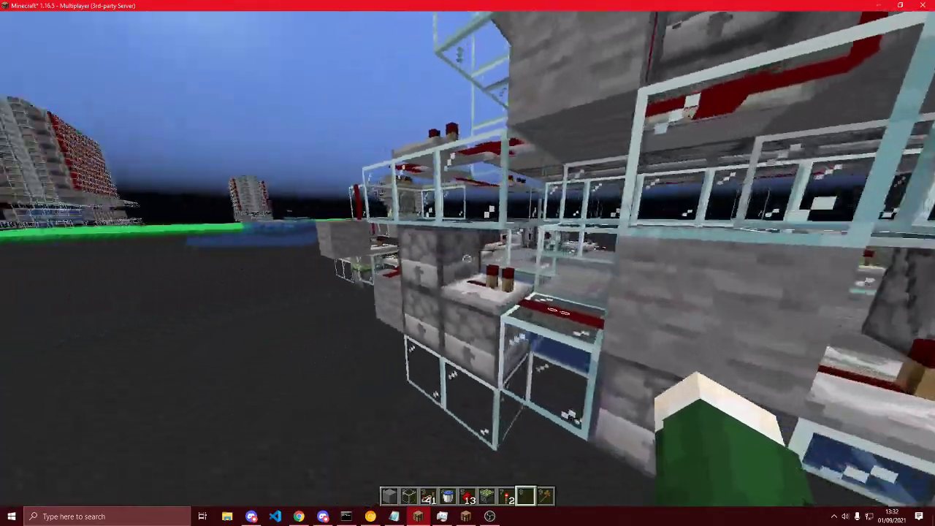
{"action": "key", "text": "w"}
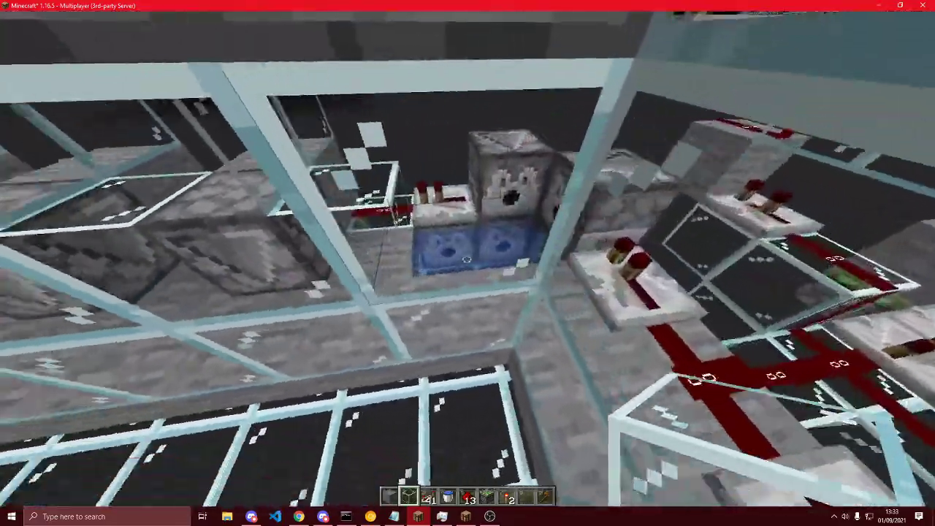
Follow the glass corridor past the dispenser column and place glass by the water pocket
{"action": "key", "text": "w"}
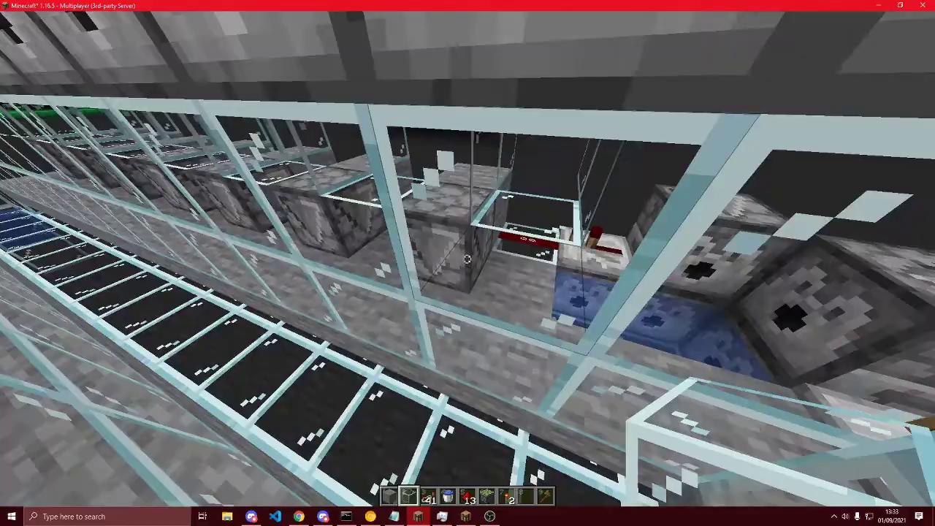
{"action": "key", "text": "w"}
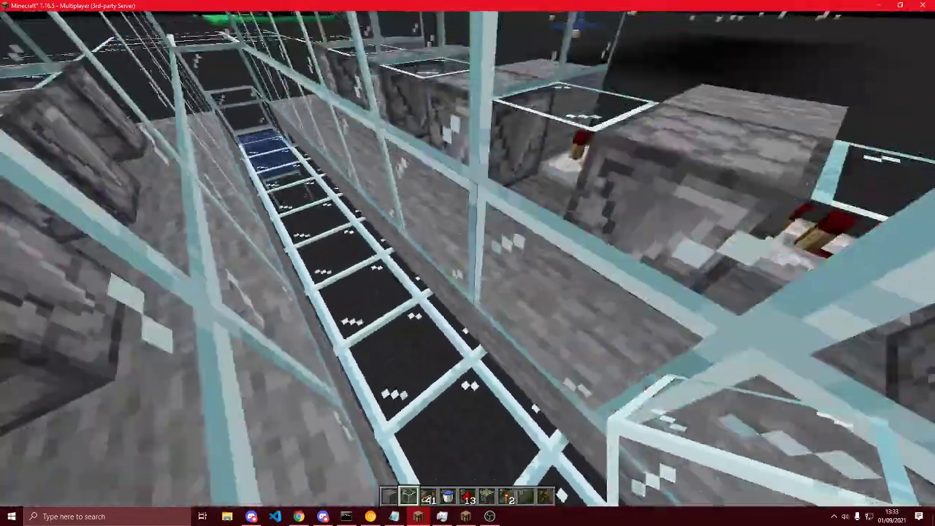
{"action": "key", "text": "w"}
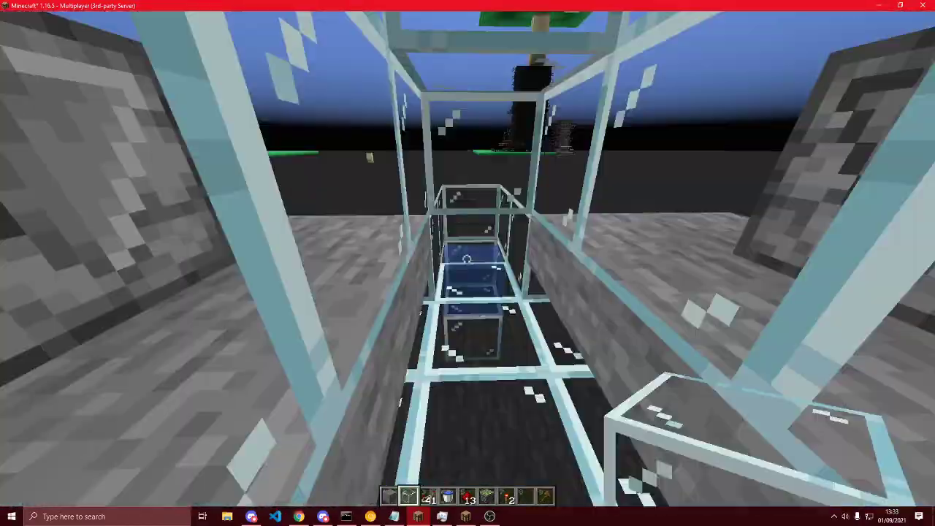
{"action": "key", "text": "space"}
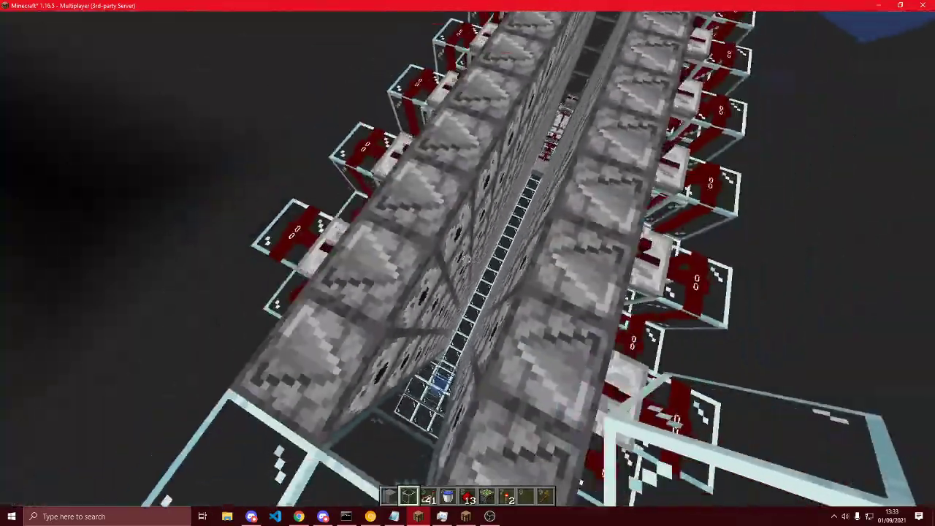
{"action": "key", "text": "shift"}
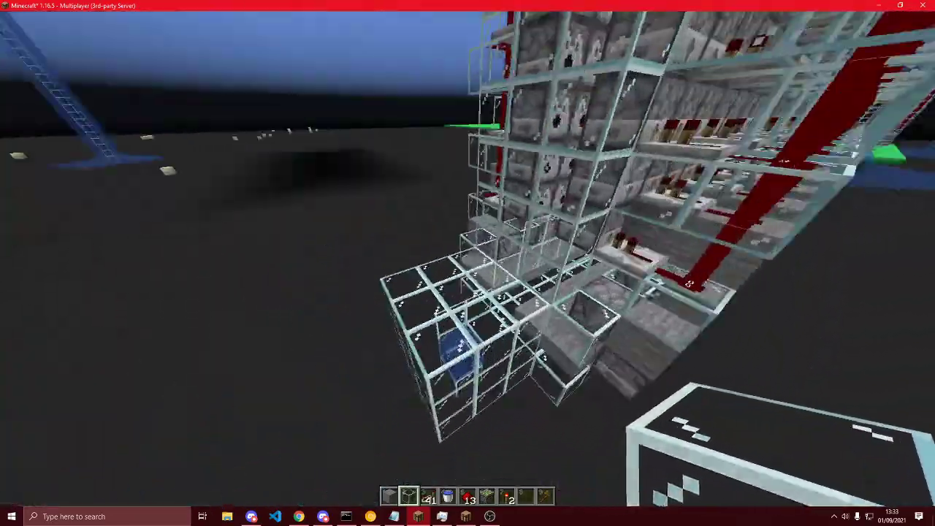
{"action": "key", "text": "w"}
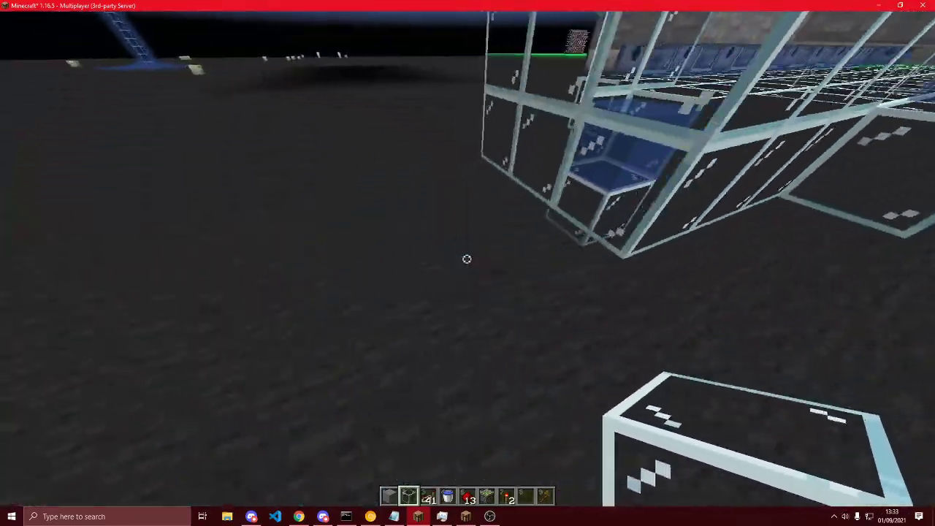
{"action": "right_click", "coordinate": [467, 259]}
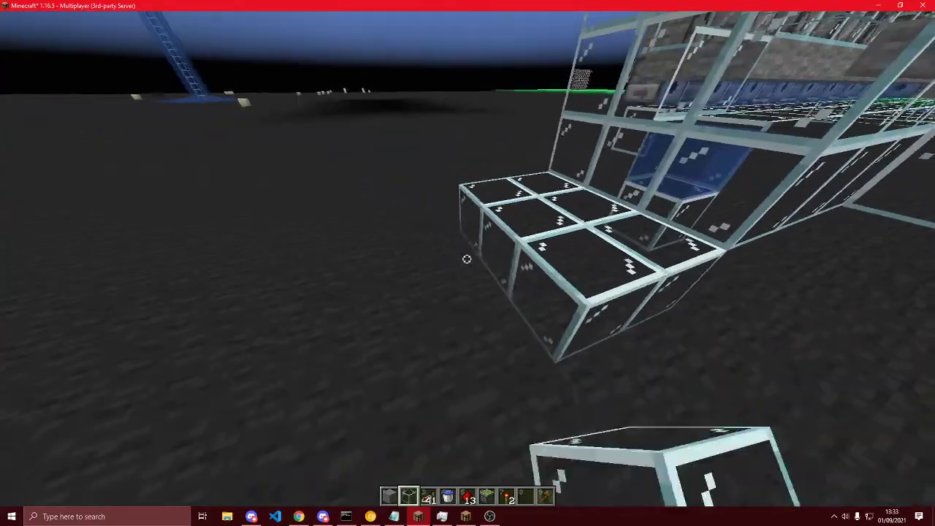
Get oak trapdoors from the creative search and place three on the glass floor
{"action": "key", "text": "e"}
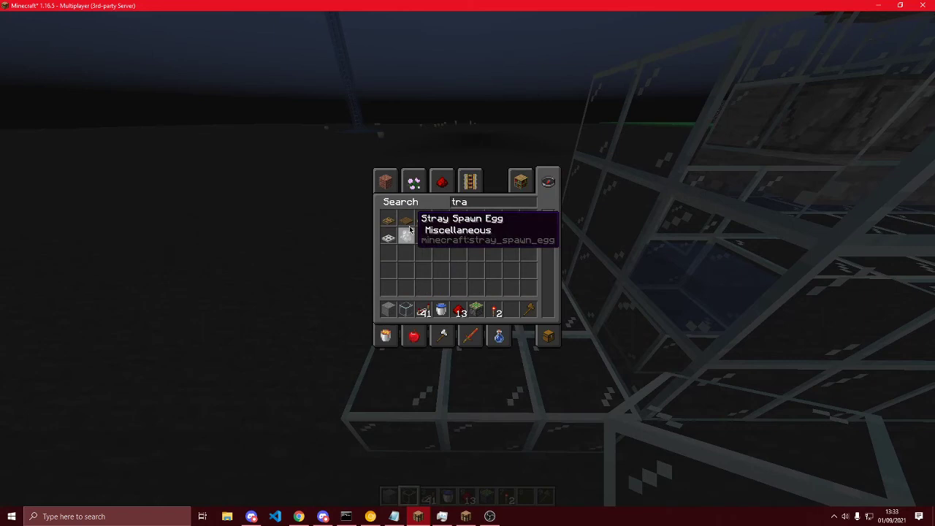
{"action": "key", "text": "e"}
{"action": "scroll", "coordinate": [468, 263], "scroll_direction": "down", "scroll_amount": 5}
{"action": "scroll", "coordinate": [468, 263], "scroll_direction": "down", "scroll_amount": 1}
{"action": "right_click", "coordinate": [467, 263]}
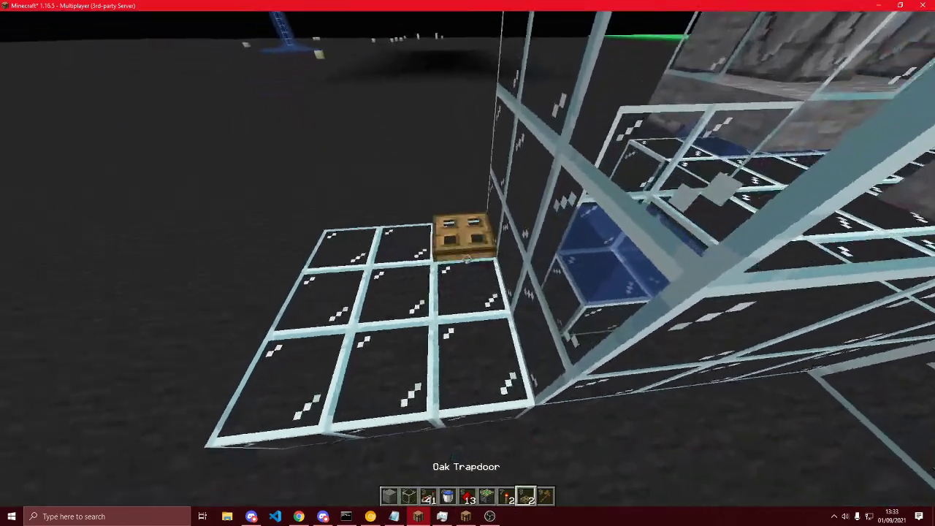
{"action": "right_click", "coordinate": [467, 258]}
{"action": "right_click", "coordinate": [466, 258]}
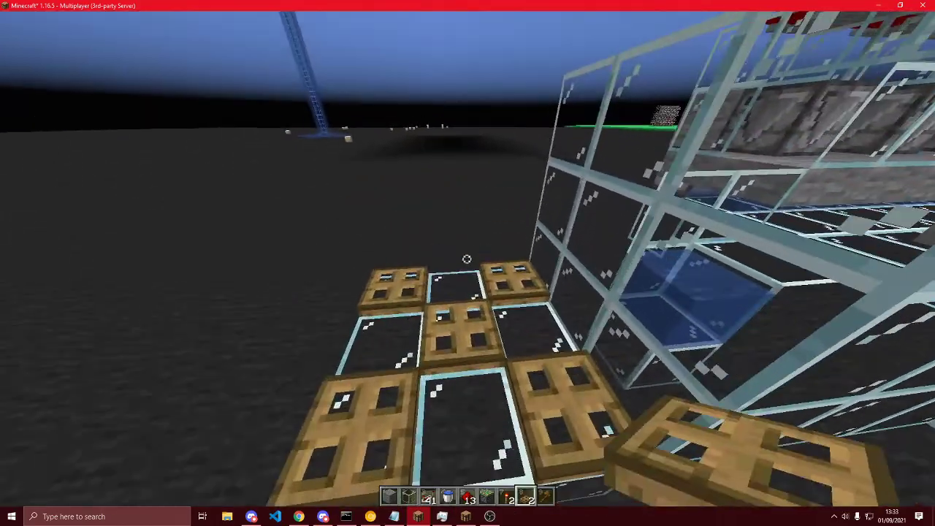
Add a stone brick stair, remove the centre trapdoor, and reselect trapdoors
{"action": "key", "text": "e"}
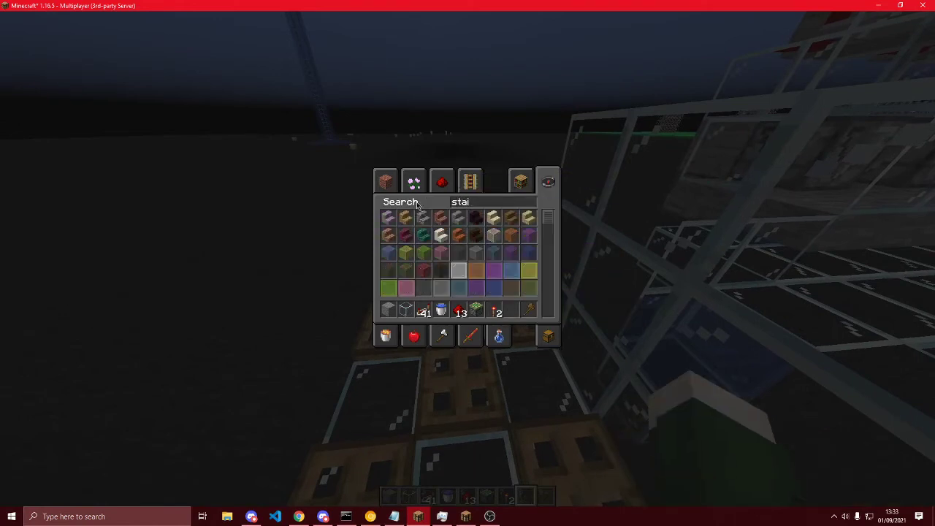
{"action": "key", "text": "e"}
{"action": "right_click", "coordinate": [467, 258]}
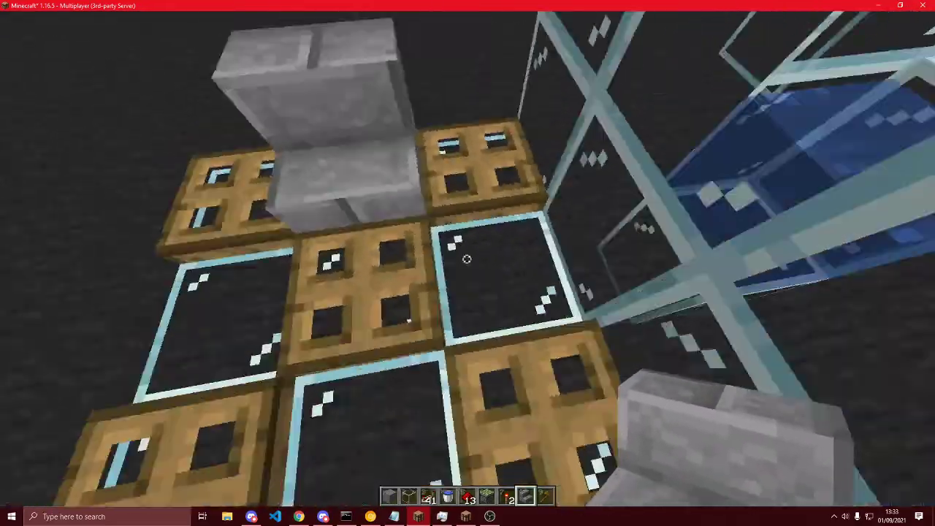
{"action": "left_click", "coordinate": [466, 259]}
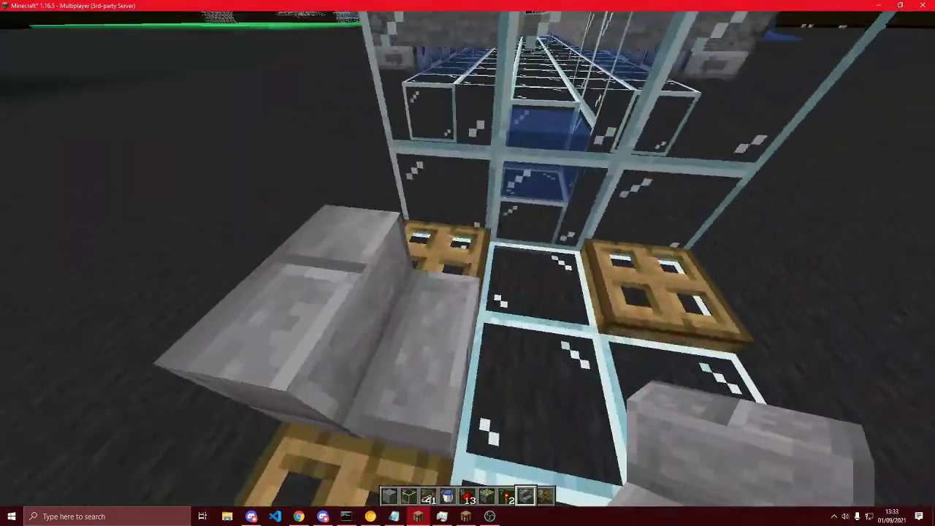
{"action": "key", "text": "8"}
{"action": "key", "text": "7"}
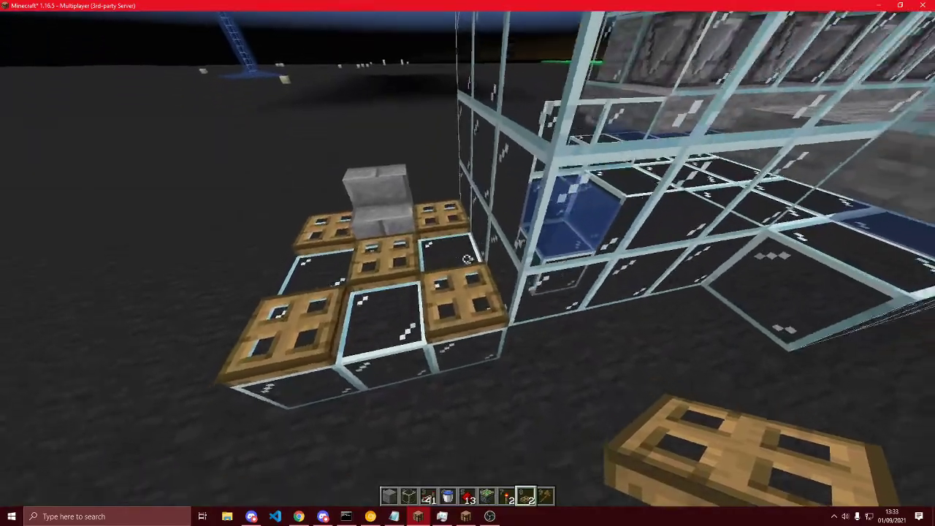
{"action": "left_click", "coordinate": [467, 260]}
{"action": "left_click", "coordinate": [468, 260]}
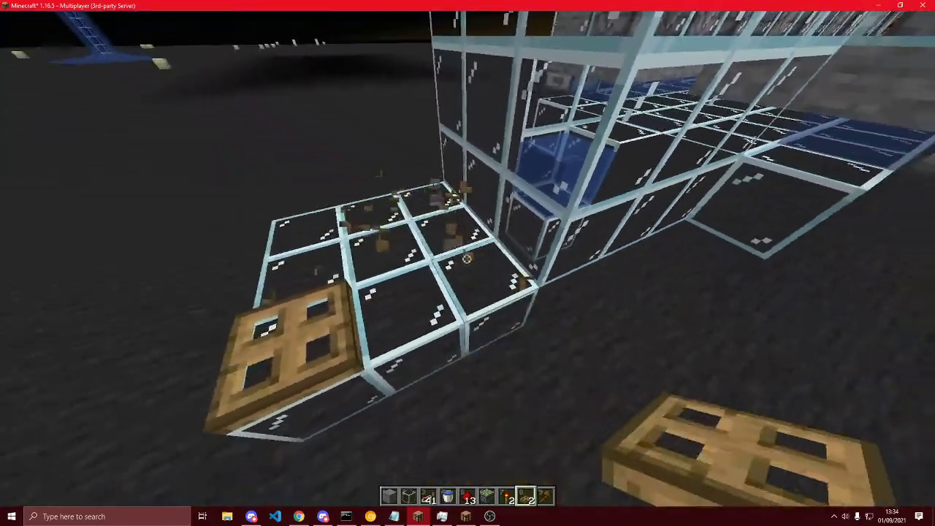
{"action": "left_click", "coordinate": [467, 259]}
{"action": "left_click", "coordinate": [468, 259]}
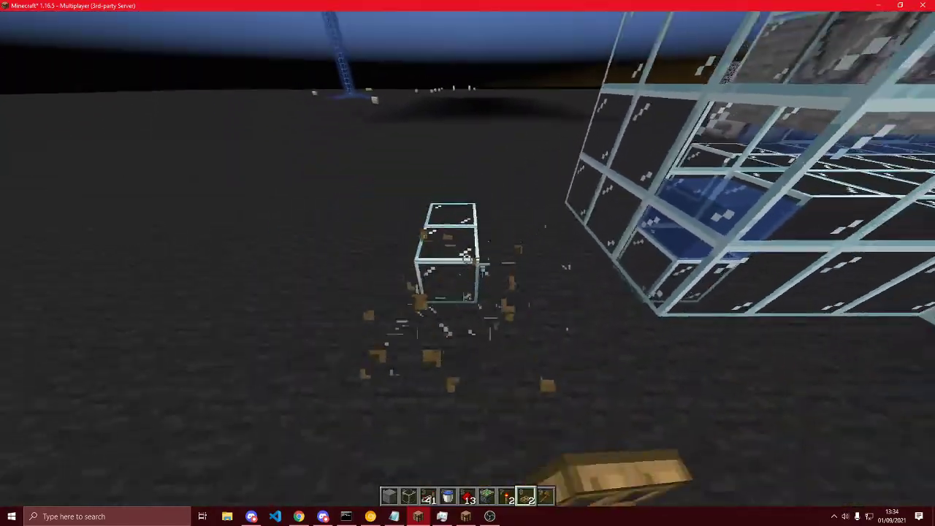
{"action": "left_click", "coordinate": [468, 259]}
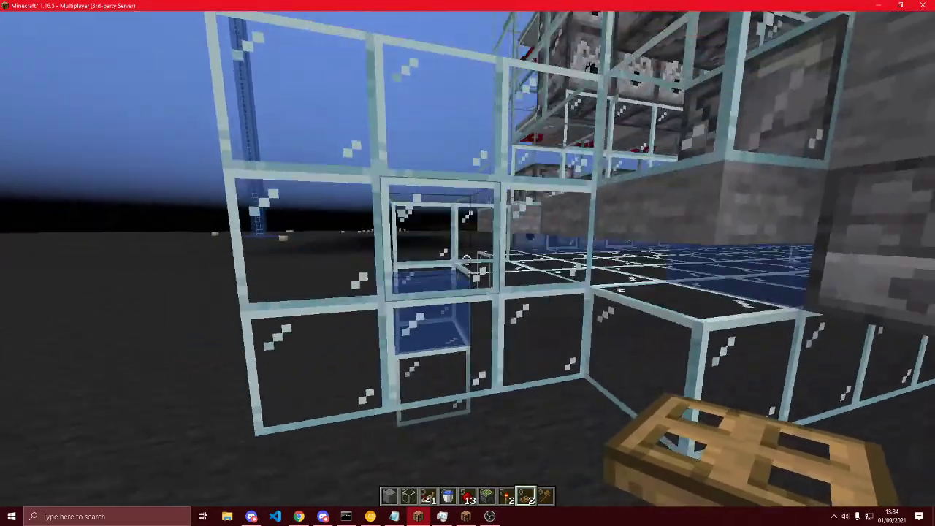
{"action": "key", "text": "s"}
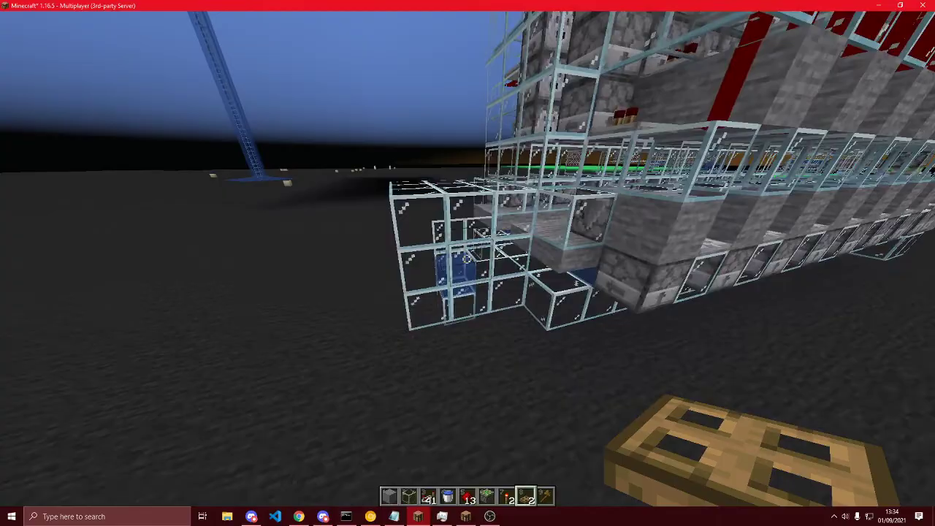
{"action": "key", "text": "w"}
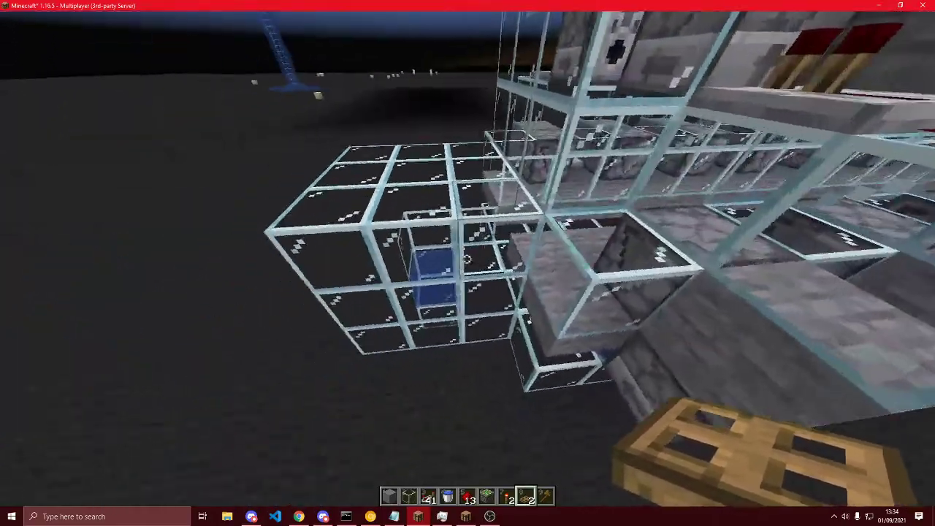
{"action": "key", "text": "s"}
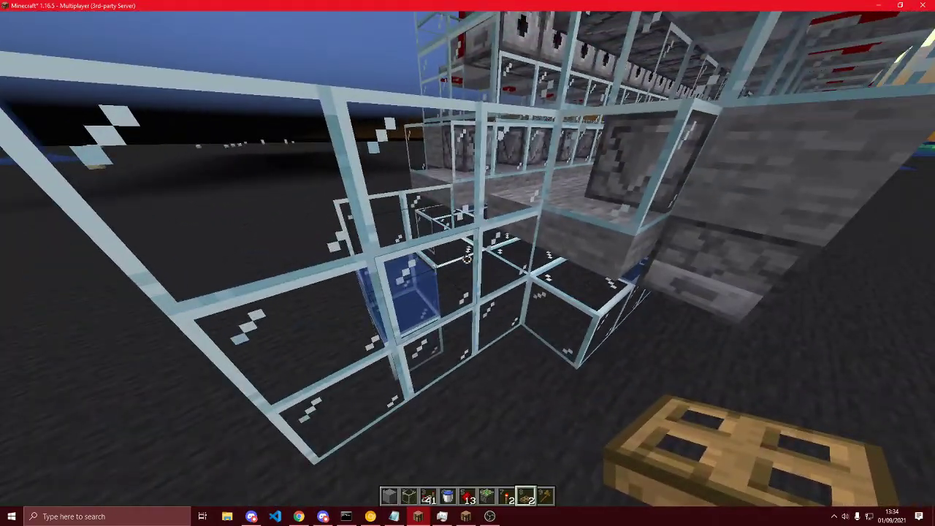
{"action": "key", "text": "w"}
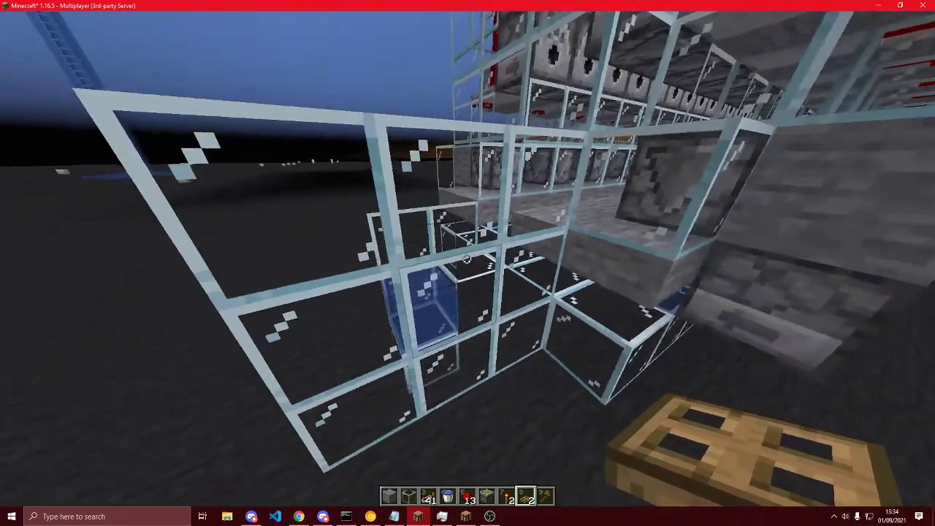
{"action": "key", "text": "a"}
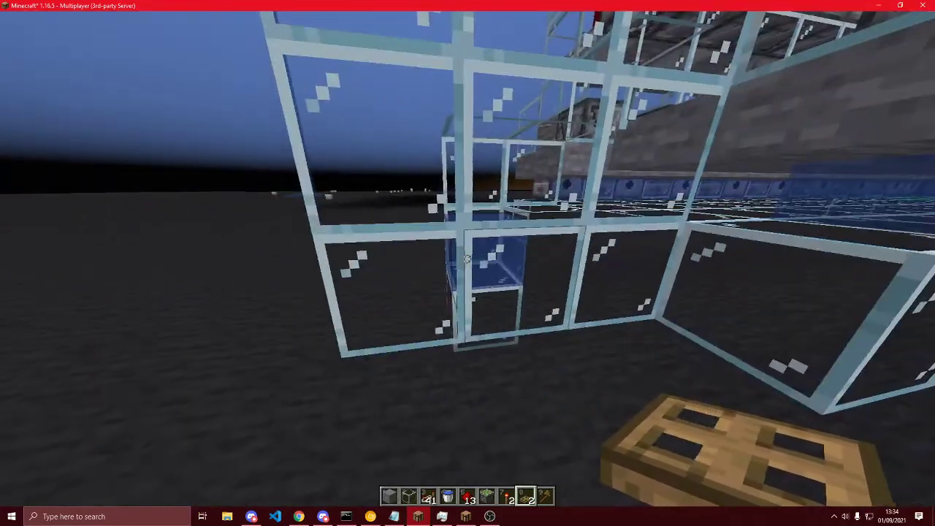
{"action": "key", "text": "w"}
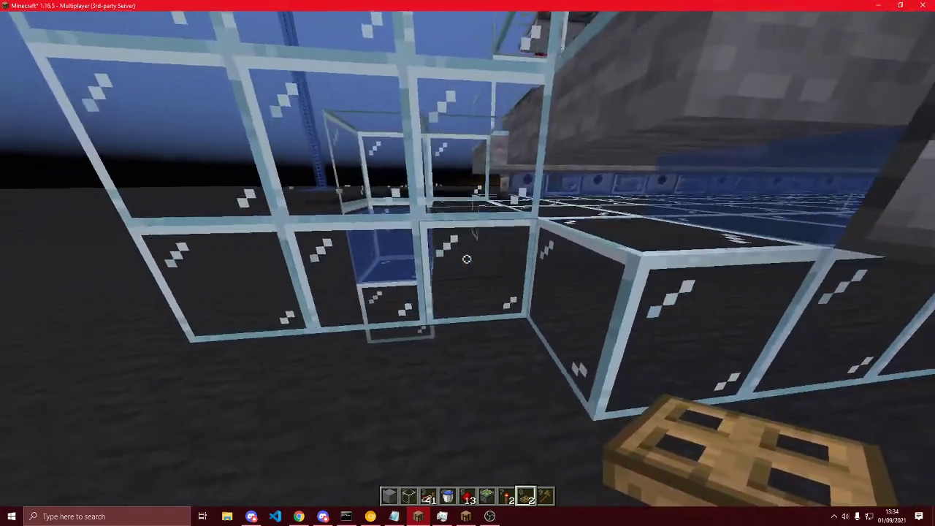
{"action": "key", "text": "s"}
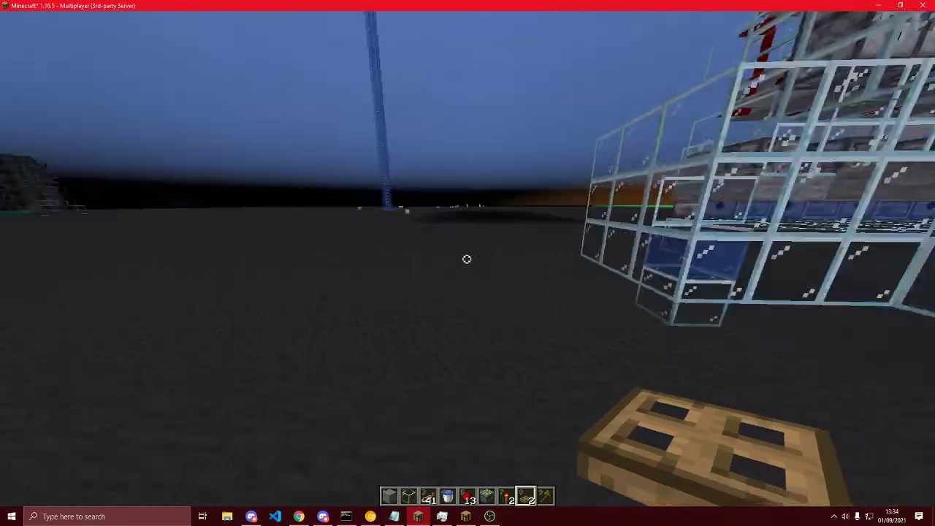
{"action": "key", "text": "w"}
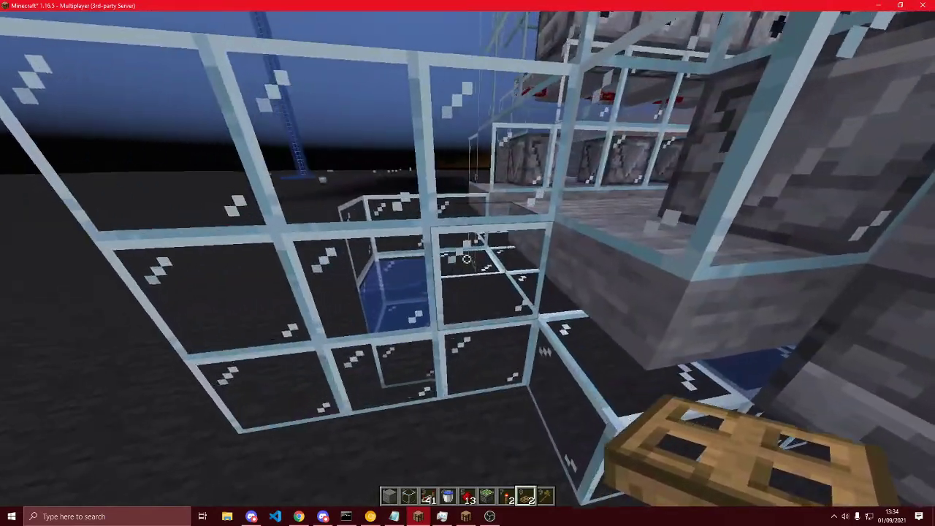
{"action": "key", "text": "s"}
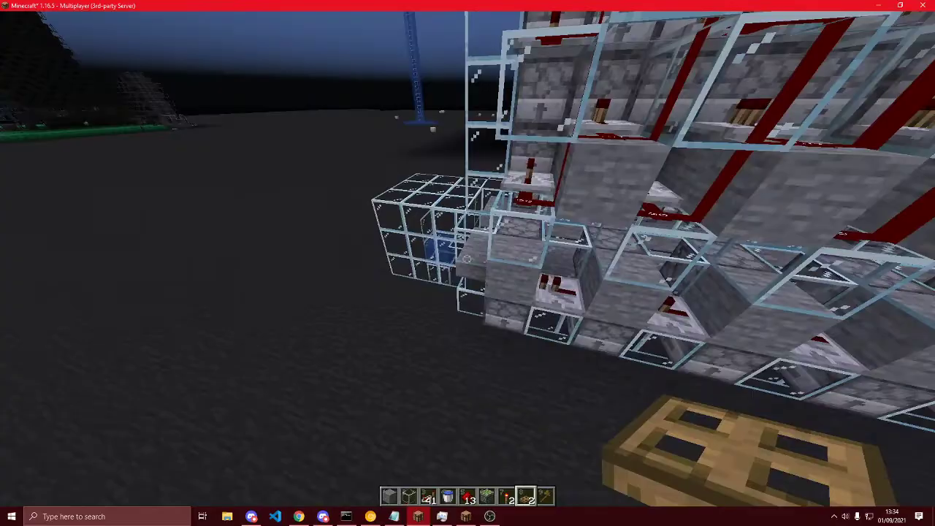
{"action": "key", "text": "w"}
{"action": "key", "text": "s"}
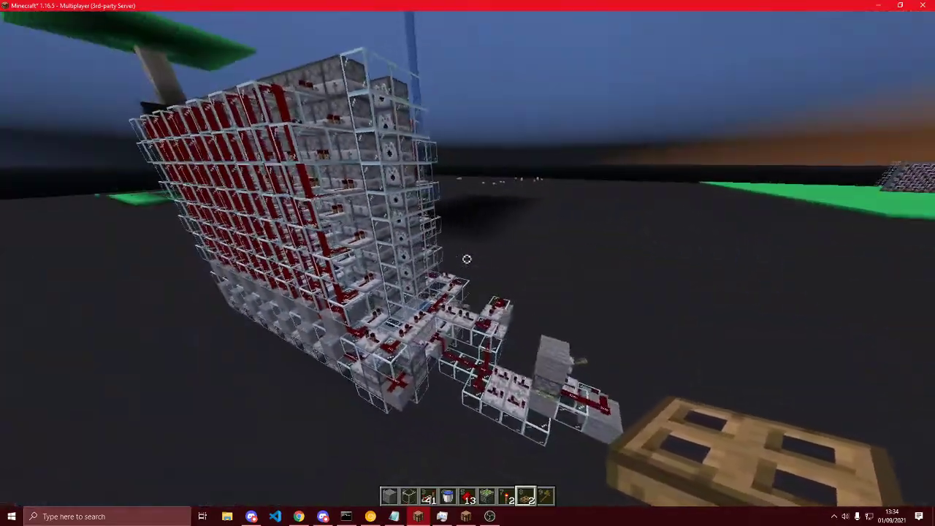
Move to the cannon's trigger end and watch the TNT fire and explode
{"action": "key", "text": "d"}
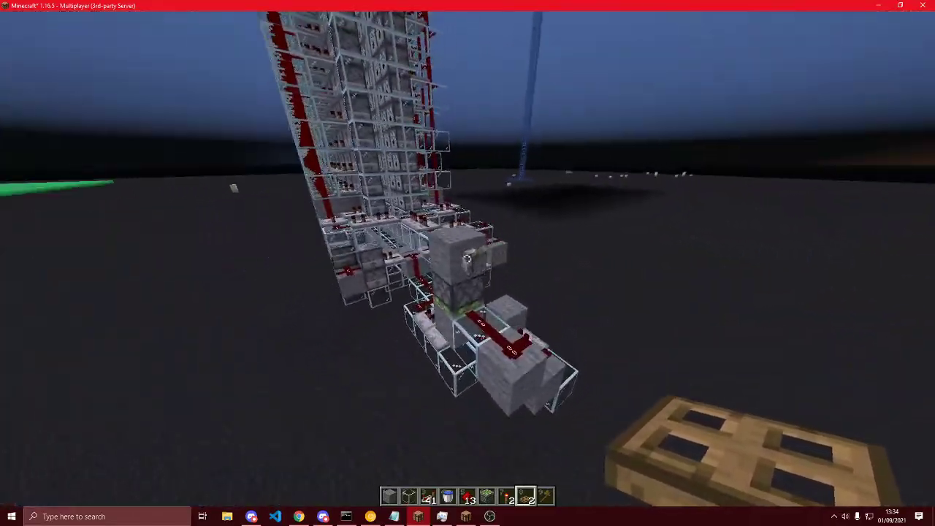
{"action": "key", "text": "w"}
{"action": "key", "text": "s"}
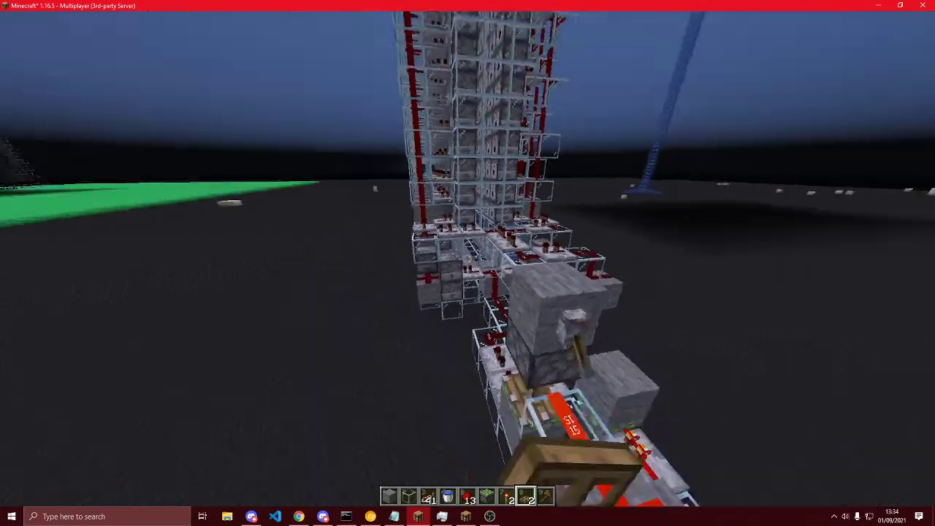
{"action": "key", "text": "a"}
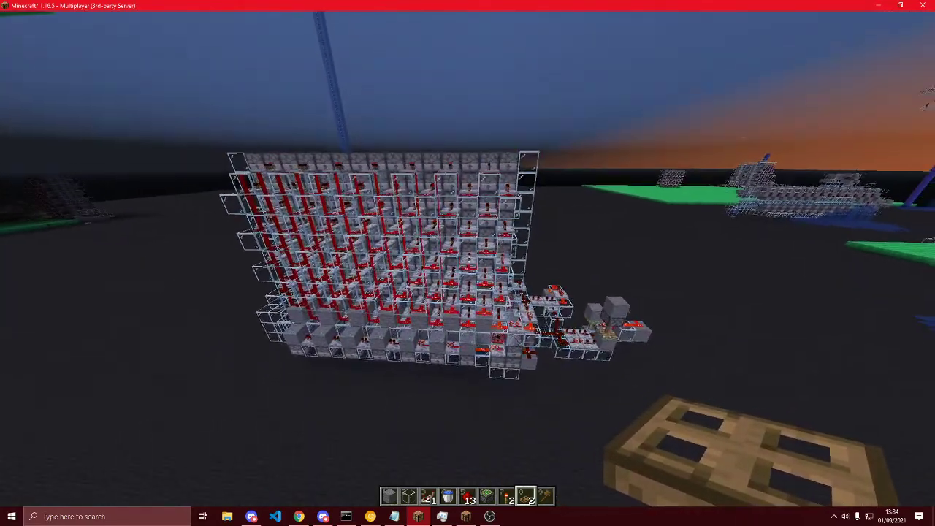
{"action": "key", "text": "a"}
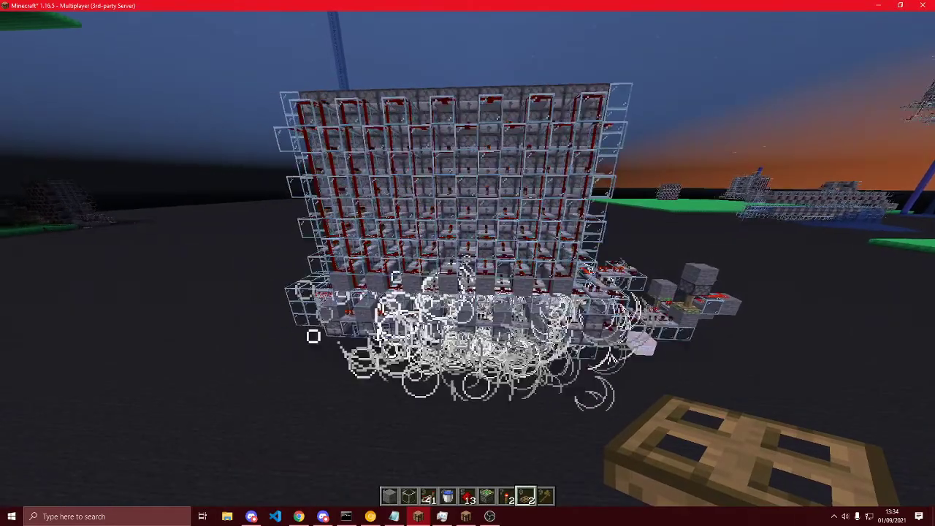
{"action": "key", "text": "a"}
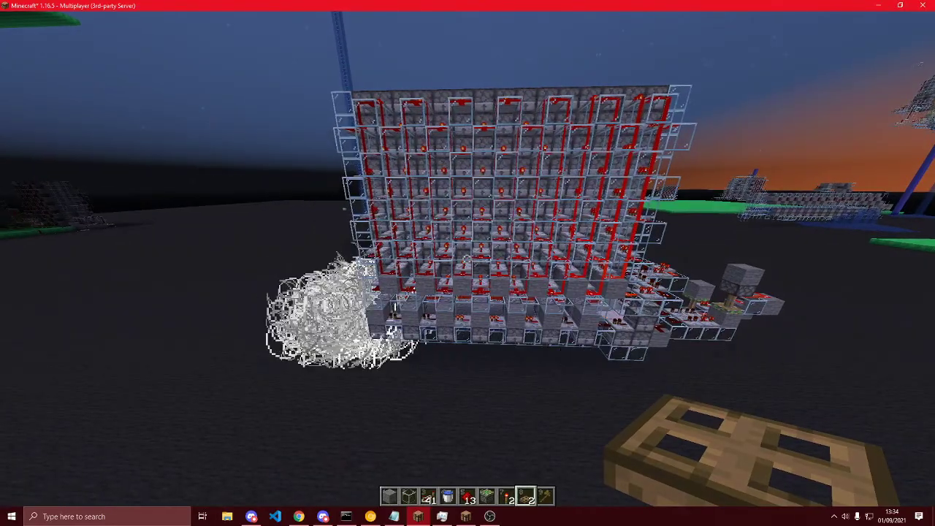
{"action": "key", "text": "w"}
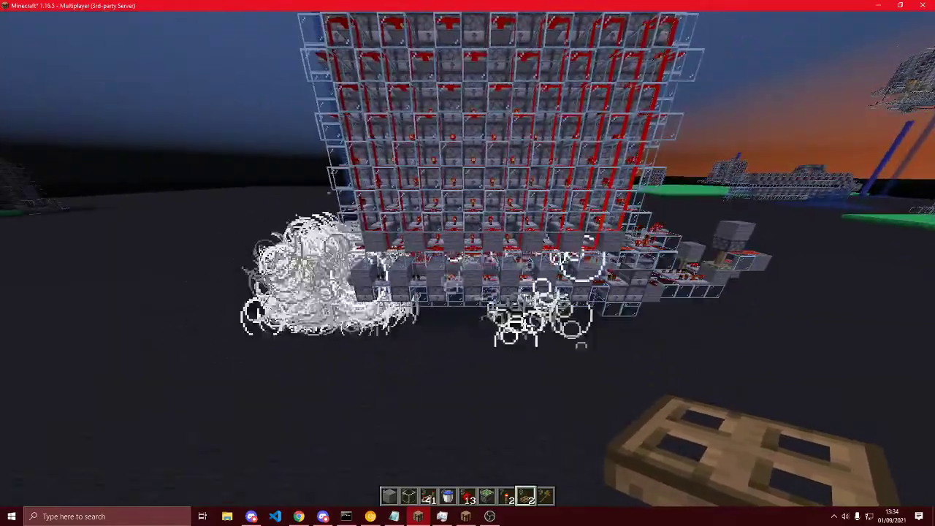
{"action": "key", "text": "a"}
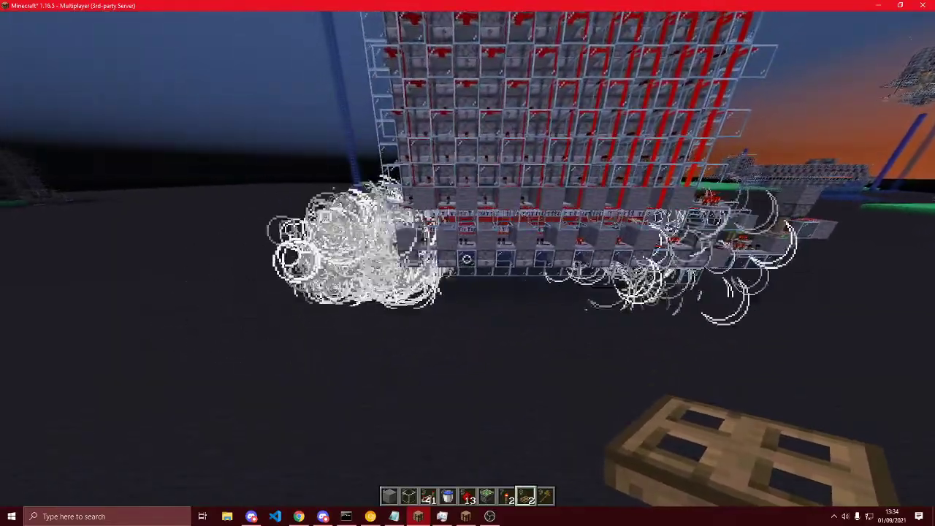
{"action": "key", "text": "w"}
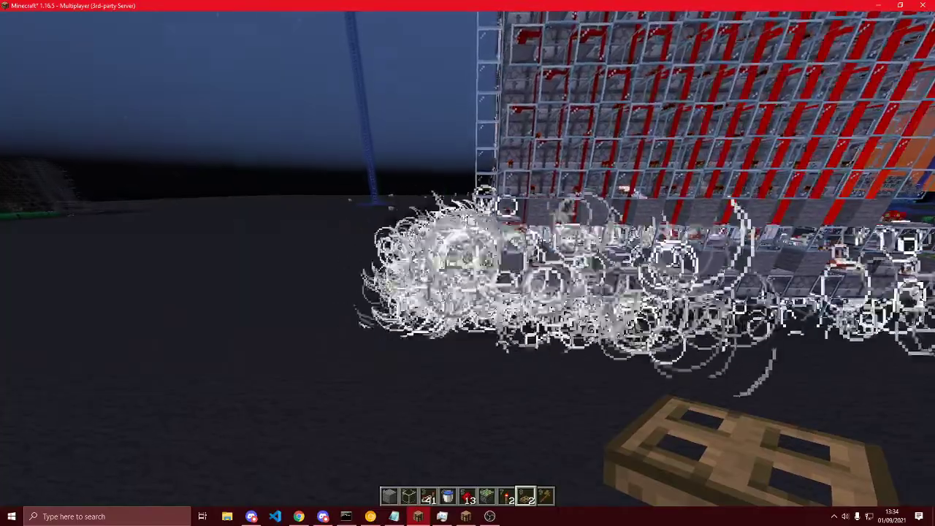
{"action": "key", "text": "d"}
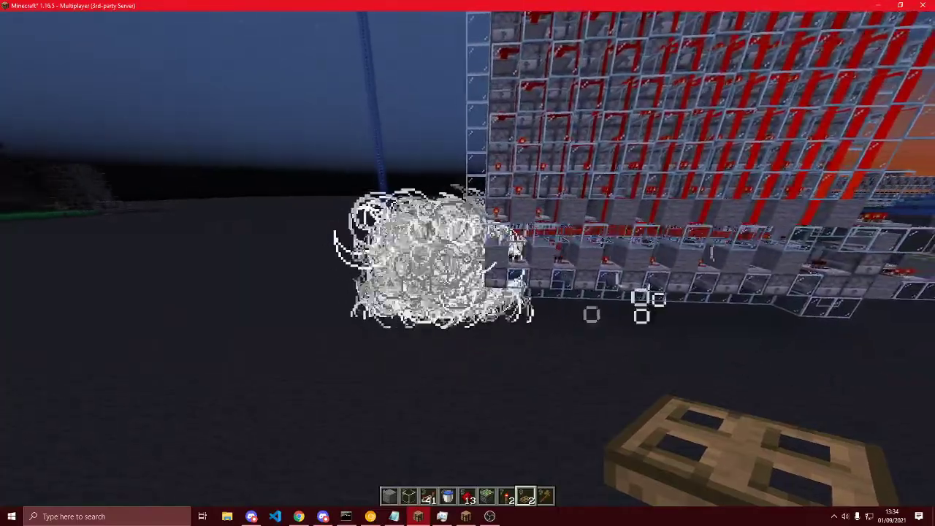
{"action": "key", "text": "d"}
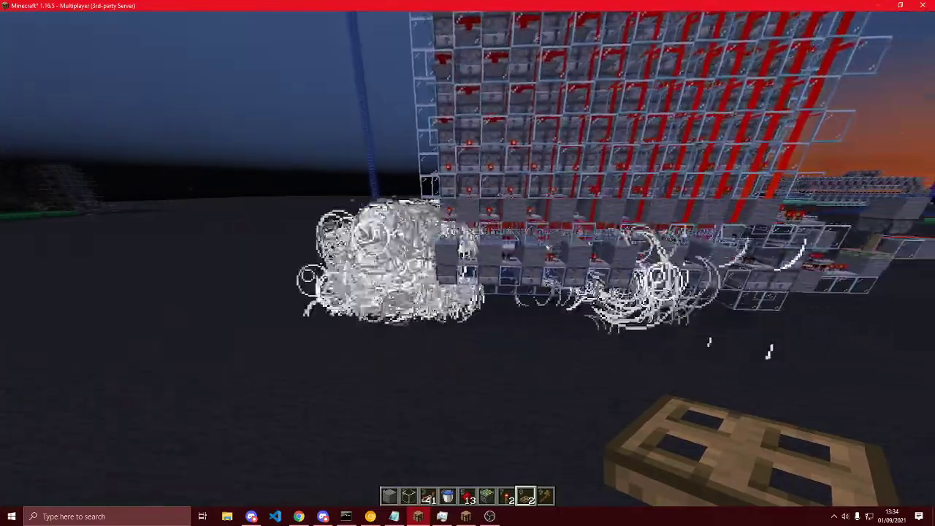
{"action": "key", "text": "d"}
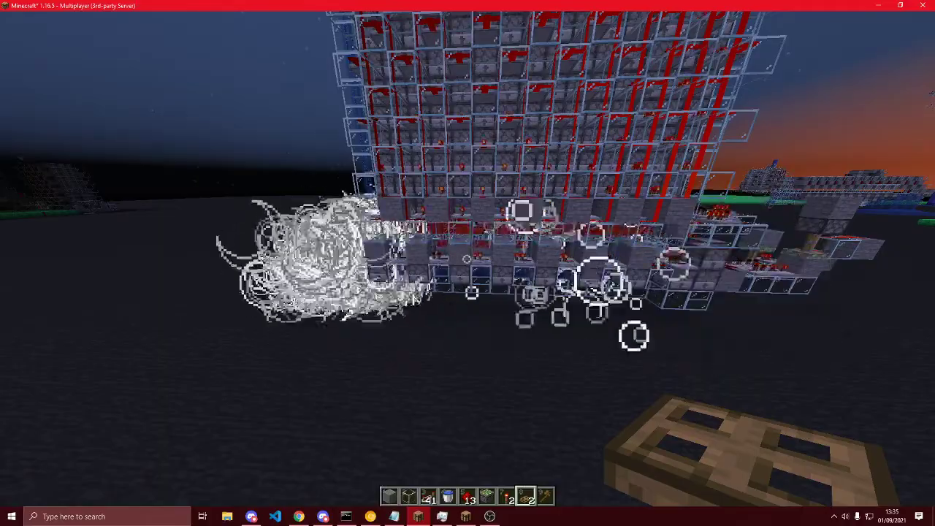
Circle the fired cannon end-on and face-on, then begin the /tps command
{"action": "key", "text": "w"}
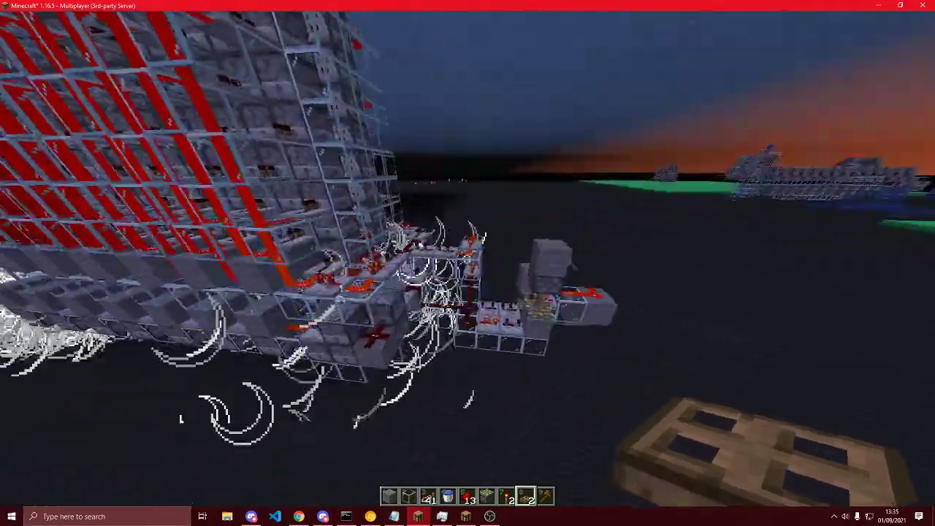
{"action": "key", "text": "a"}
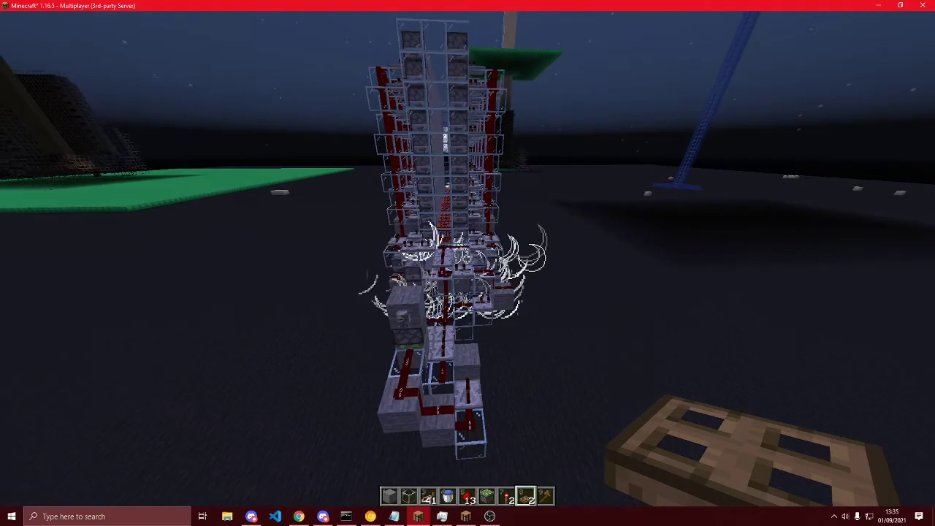
{"action": "key", "text": "a"}
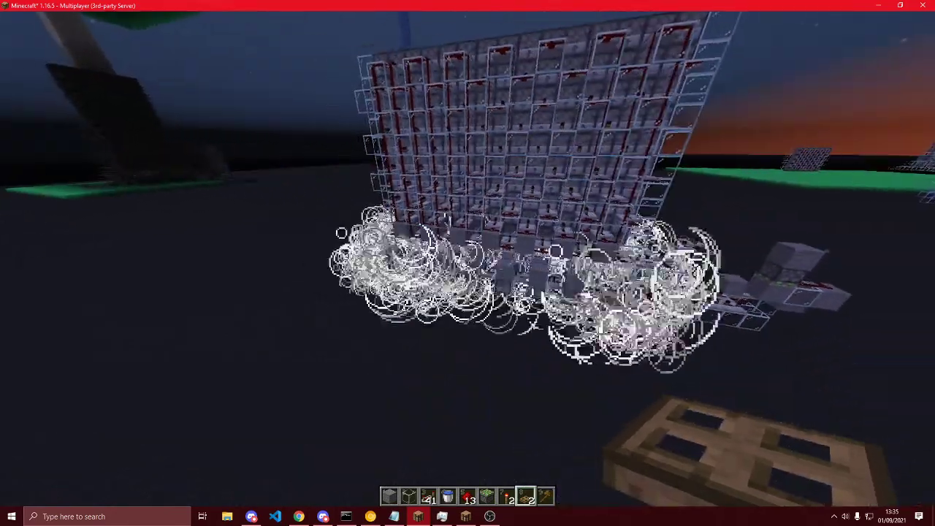
{"action": "key", "text": "d"}
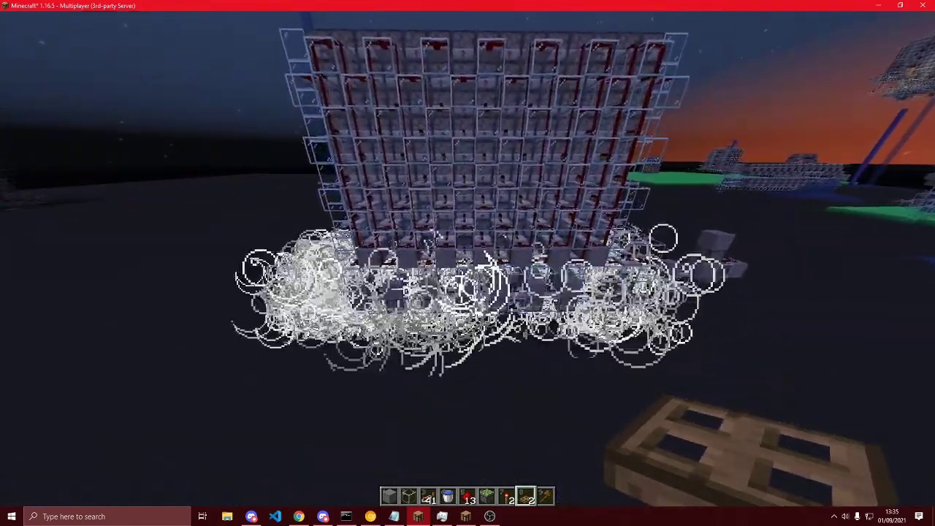
{"action": "key", "text": "slash"}
{"action": "type", "text": "tps"}
{"action": "key", "text": "Return"}
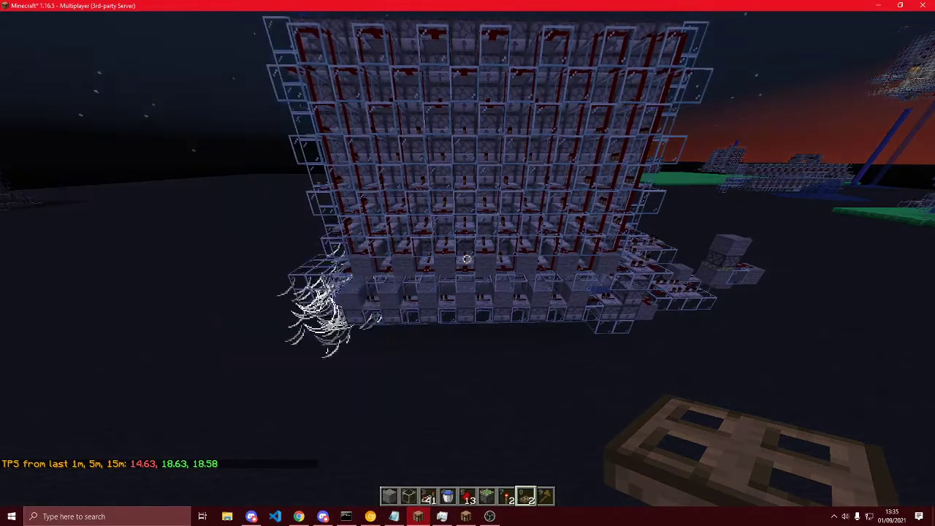
{"action": "key", "text": "w"}
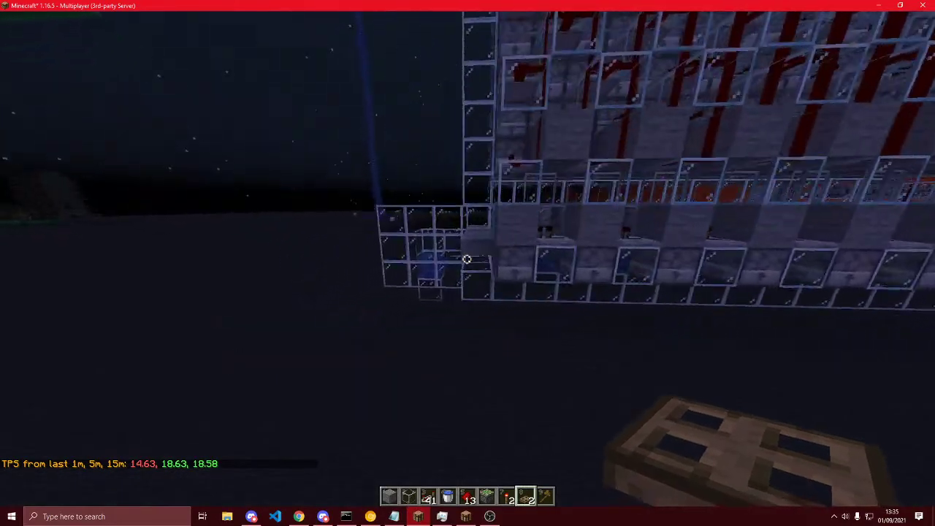
{"action": "right_click", "coordinate": [467, 258]}
{"action": "key", "text": "Escape"}
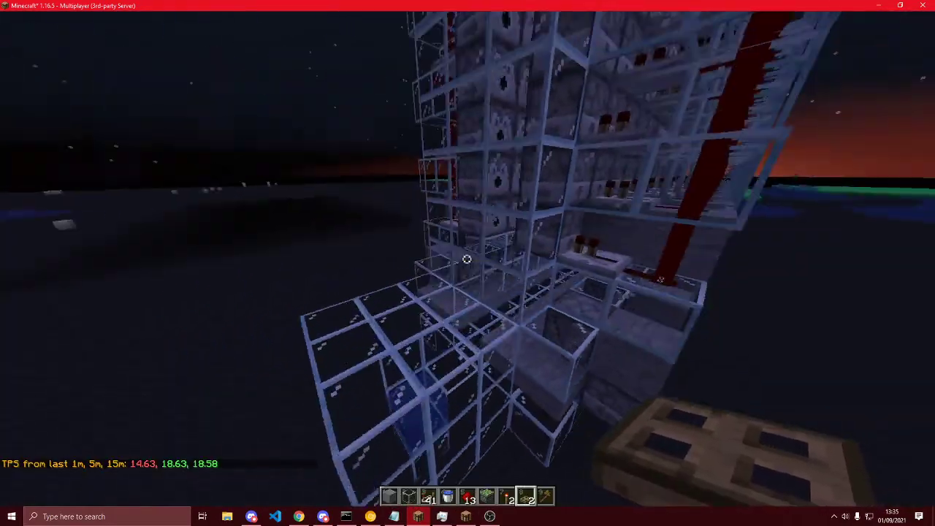
{"action": "key", "text": "space"}
{"action": "key", "text": "w"}
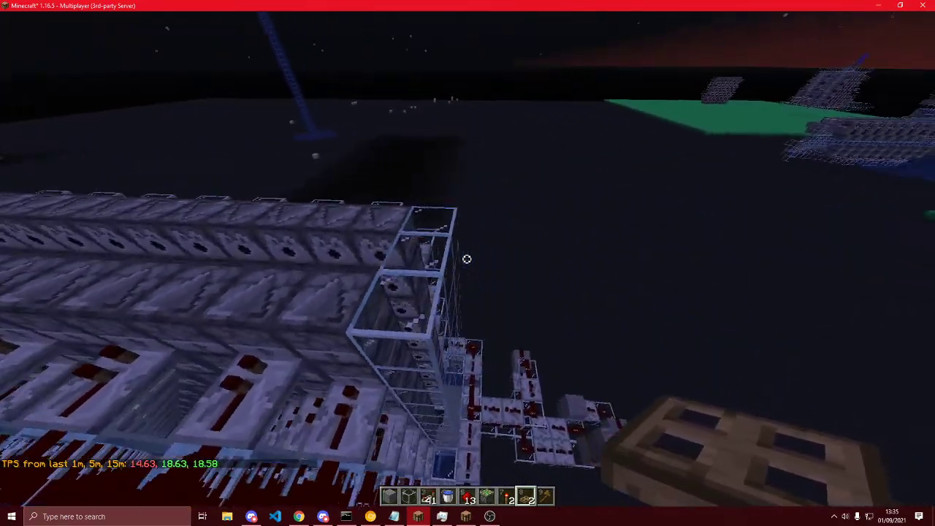
{"action": "key", "text": "space"}
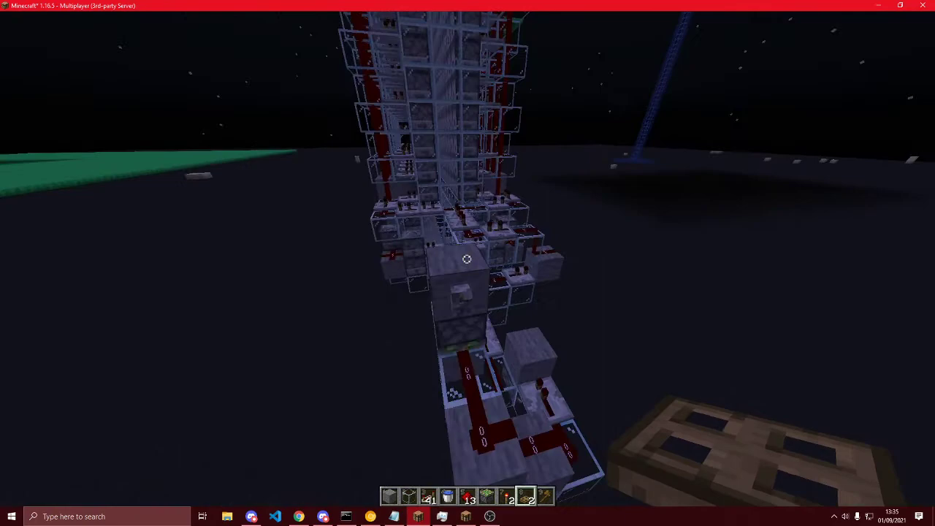
{"action": "key", "text": "e"}
{"action": "key", "text": "e"}
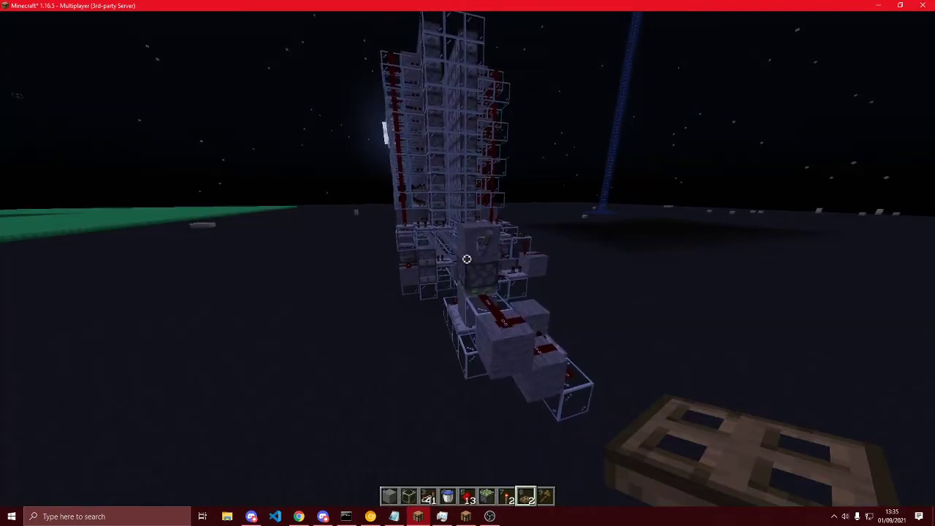
{"action": "key", "text": "a"}
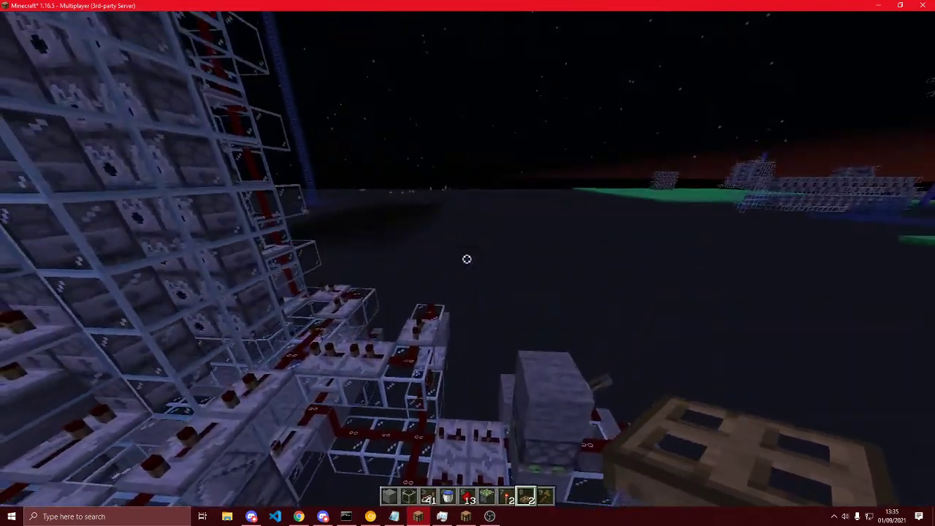
{"action": "key", "text": "a"}
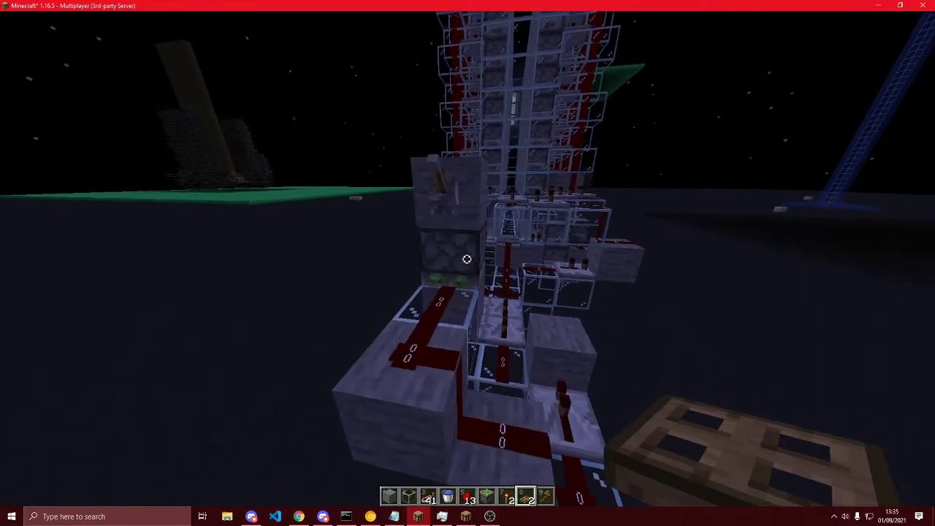
{"action": "key", "text": "w"}
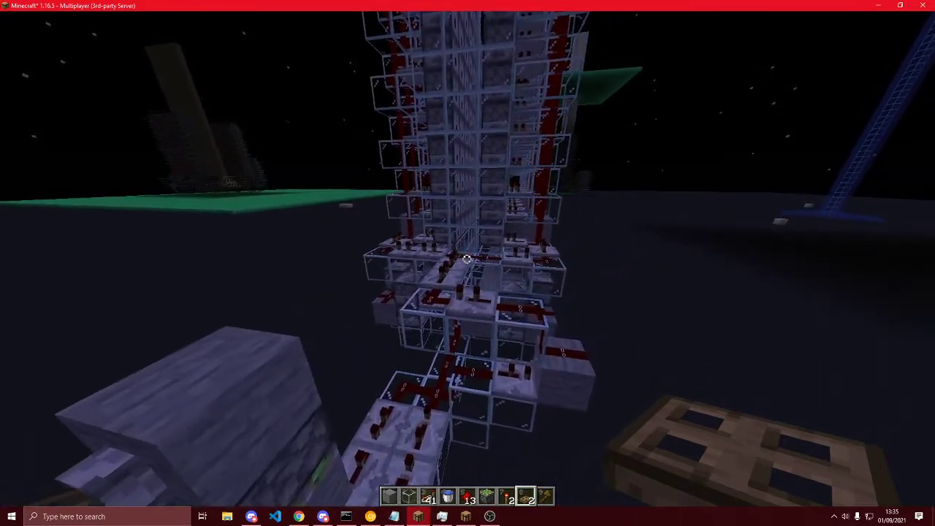
{"action": "key", "text": "w"}
{"action": "key", "text": "w"}
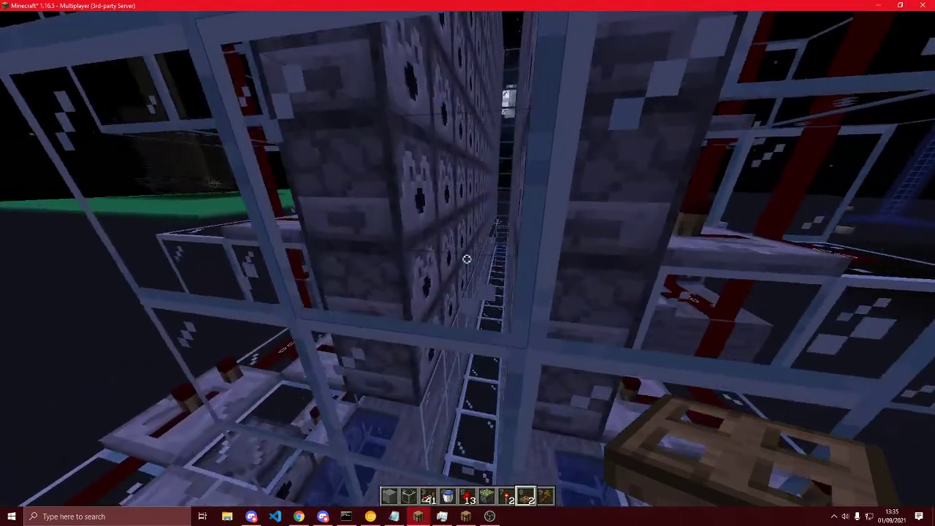
{"action": "key", "text": "s"}
{"action": "key", "text": "w"}
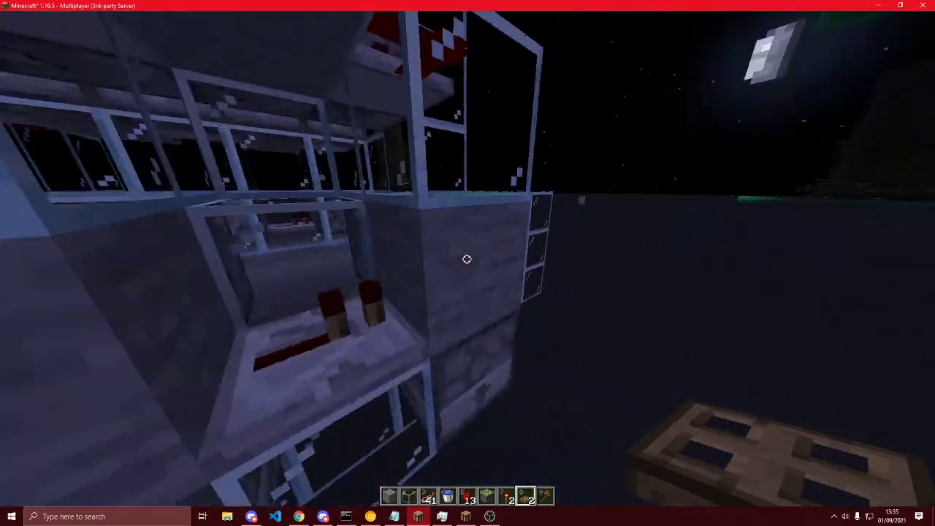
{"action": "key", "text": "w"}
{"action": "key", "text": "s"}
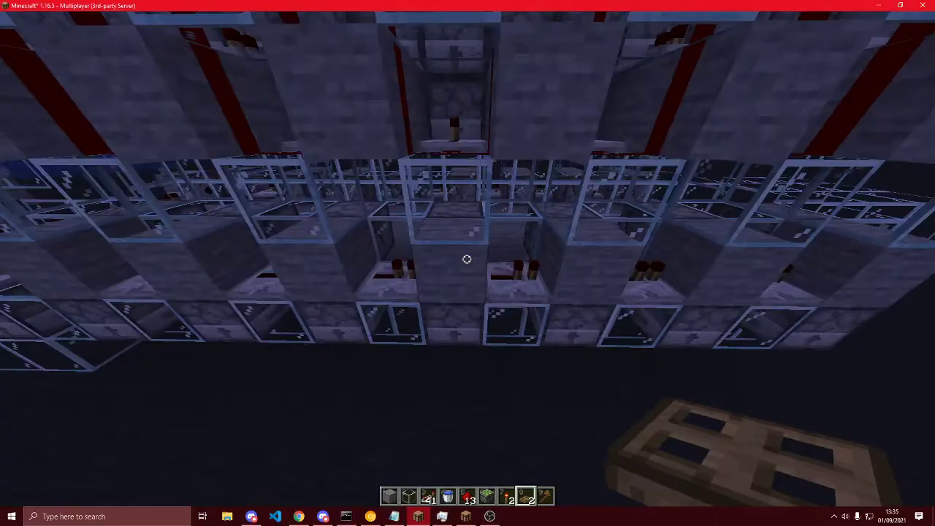
{"action": "key", "text": "d"}
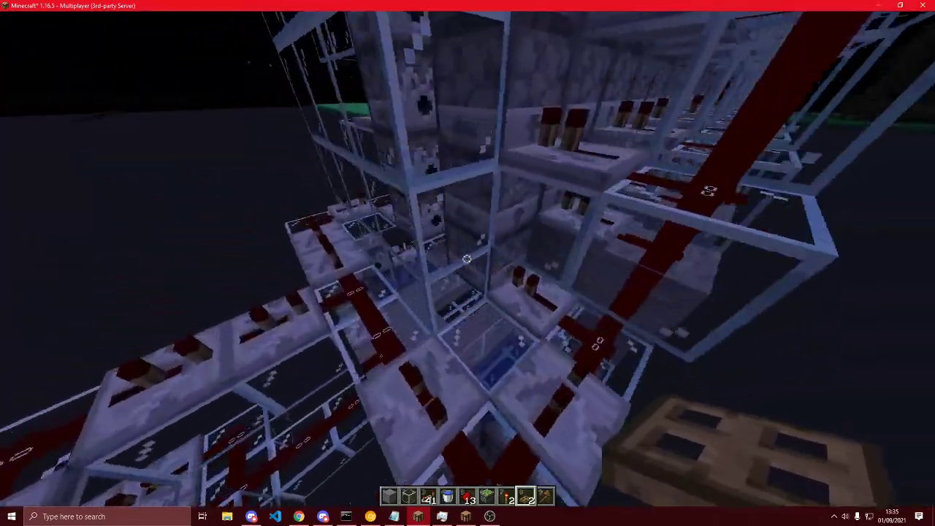
{"action": "key", "text": "w"}
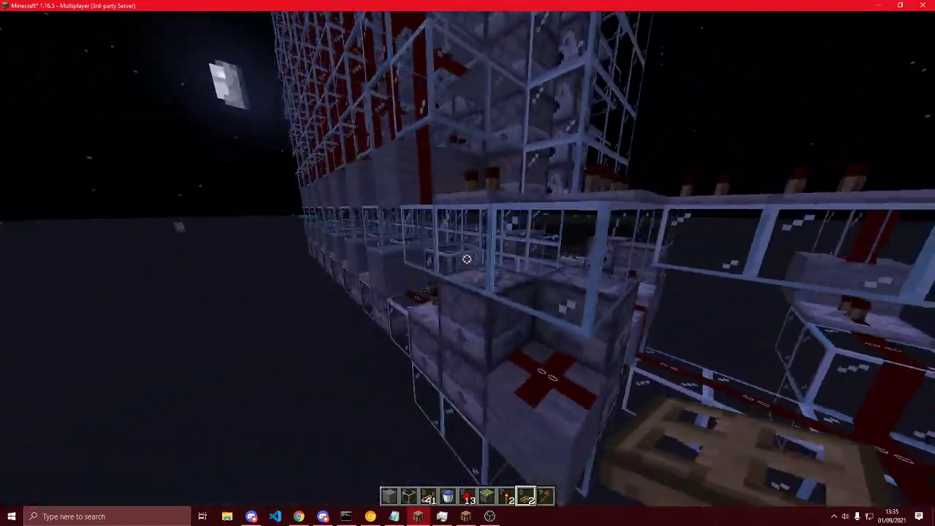
{"action": "key", "text": "w"}
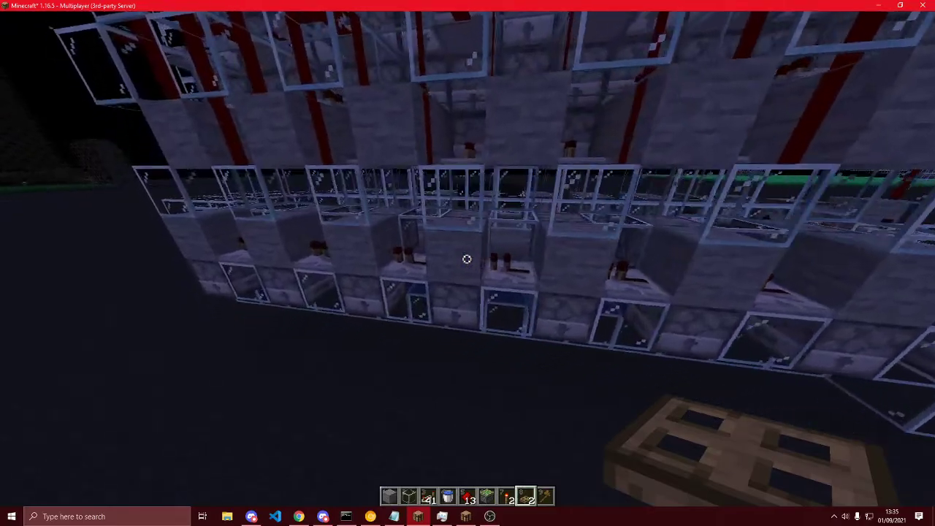
{"action": "key", "text": "a"}
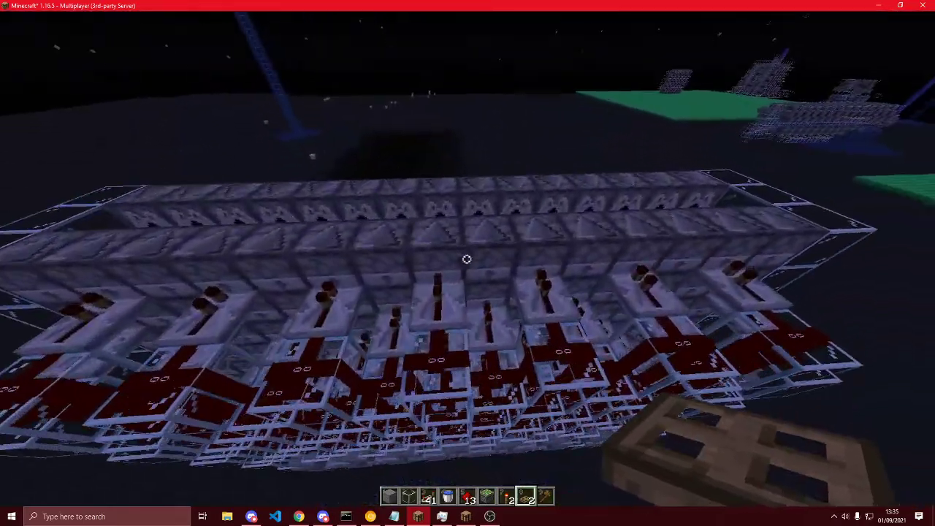
{"action": "right_click", "coordinate": [467, 259]}
{"action": "key", "text": "Escape"}
{"action": "key", "text": "shift"}
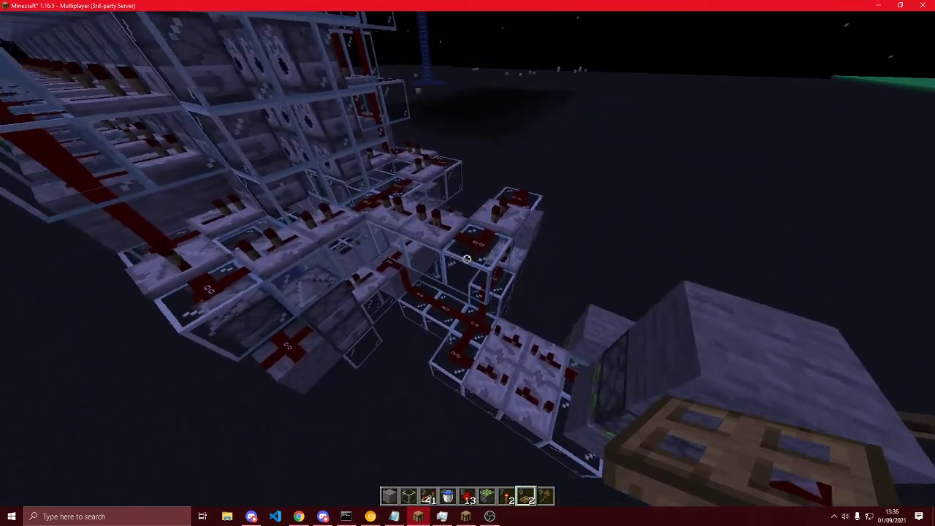
{"action": "key", "text": "s"}
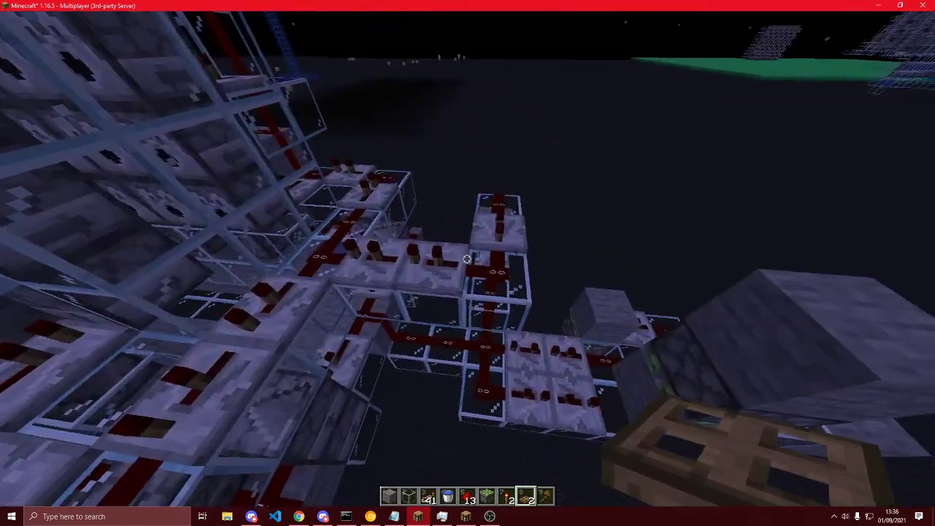
{"action": "key", "text": "w"}
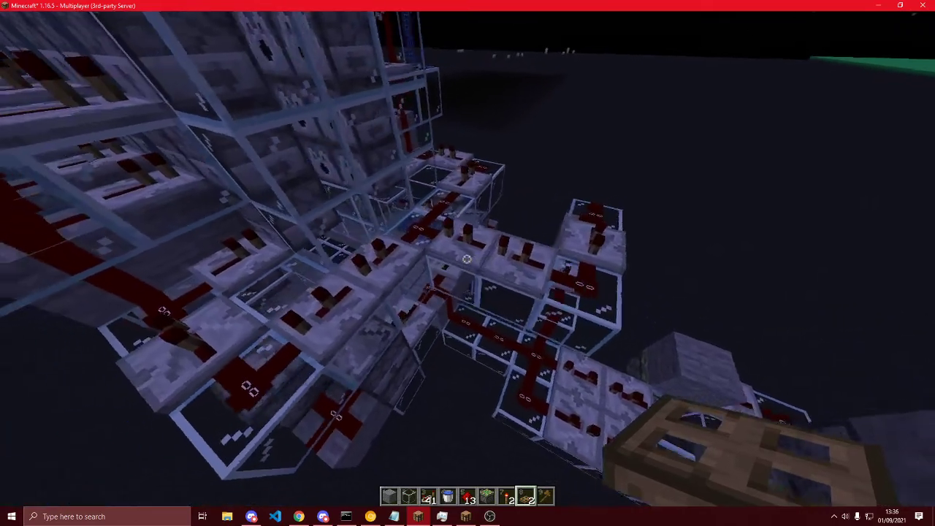
{"action": "key", "text": "s"}
{"action": "key", "text": "w"}
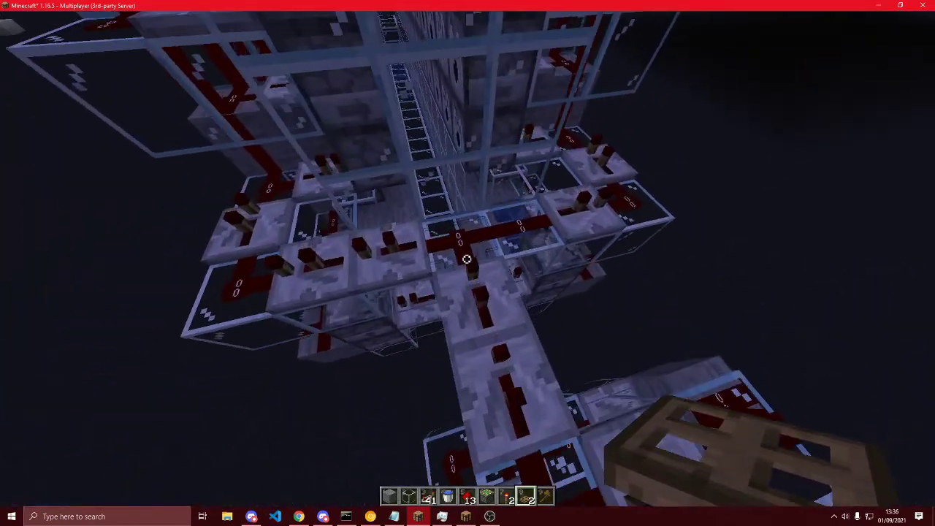
{"action": "key", "text": "s"}
{"action": "key", "text": "w"}
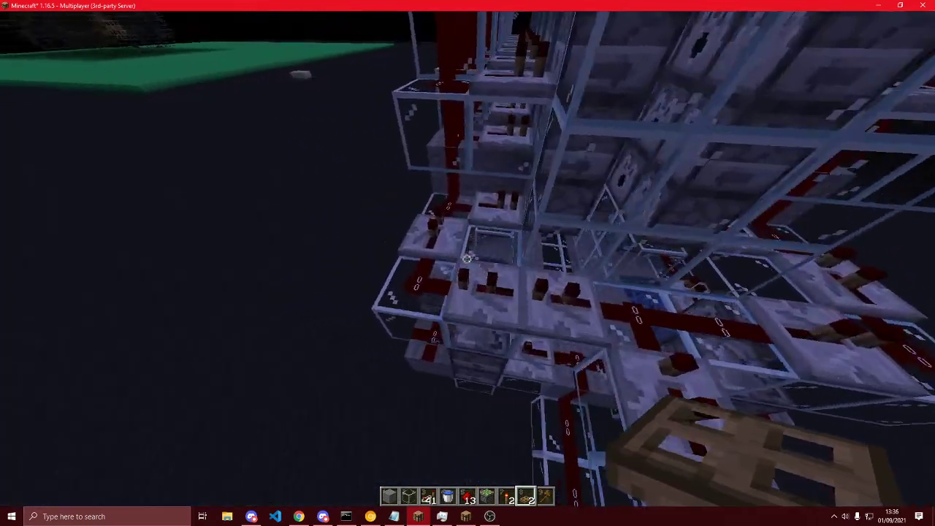
{"action": "key", "text": "s"}
{"action": "key", "text": "w"}
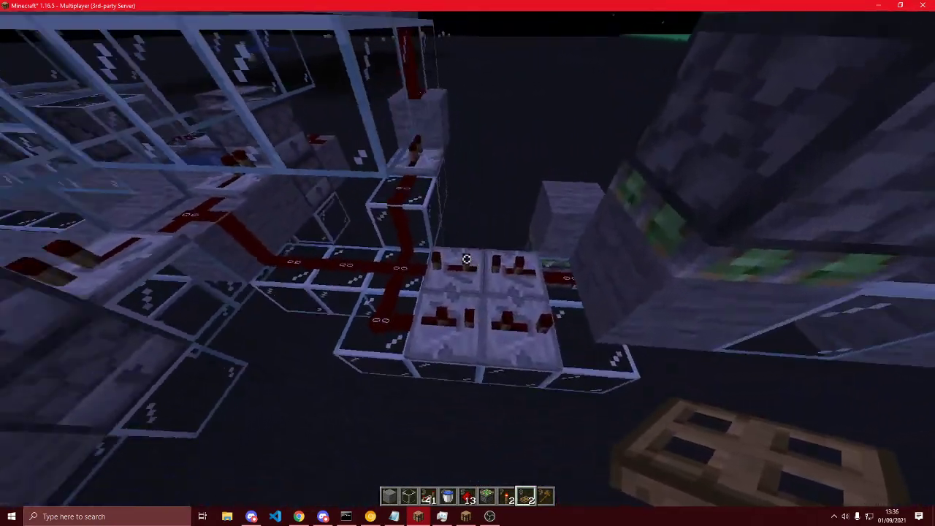
{"action": "key", "text": "s"}
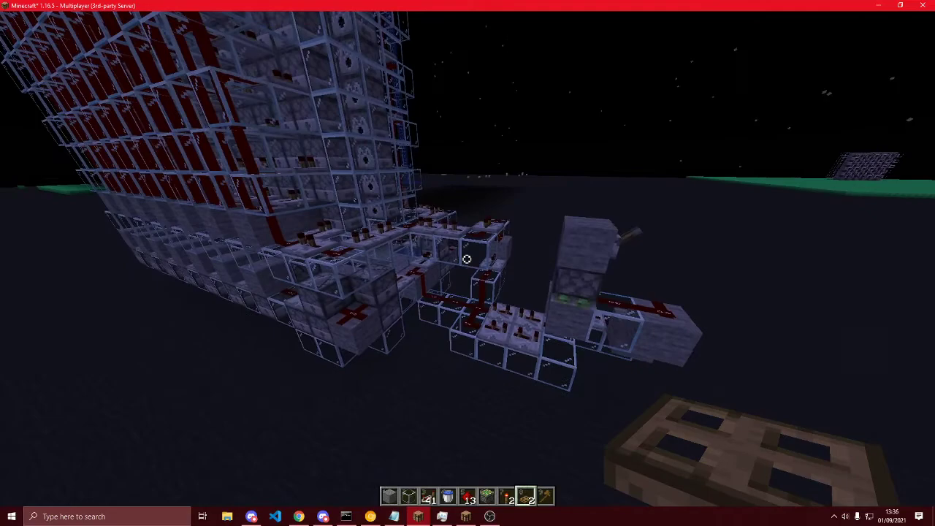
{"action": "key", "text": "s"}
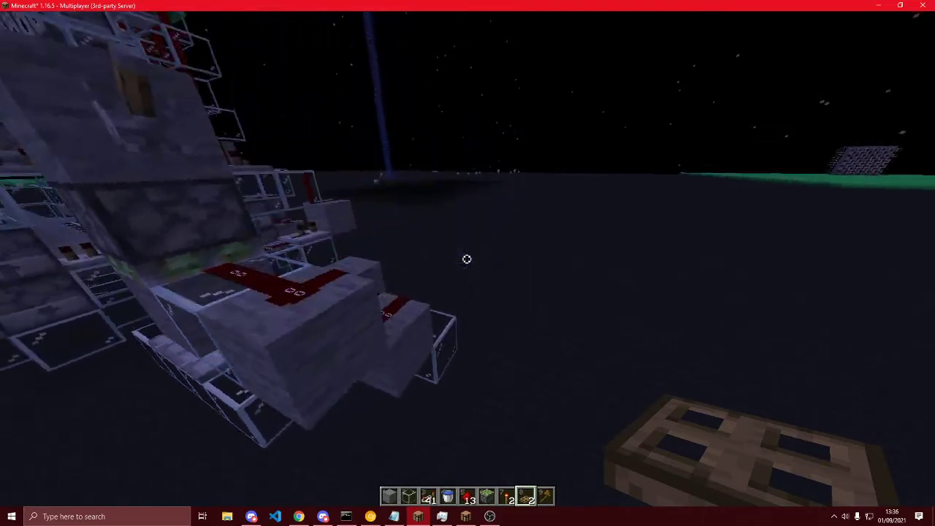
{"action": "key", "text": "w"}
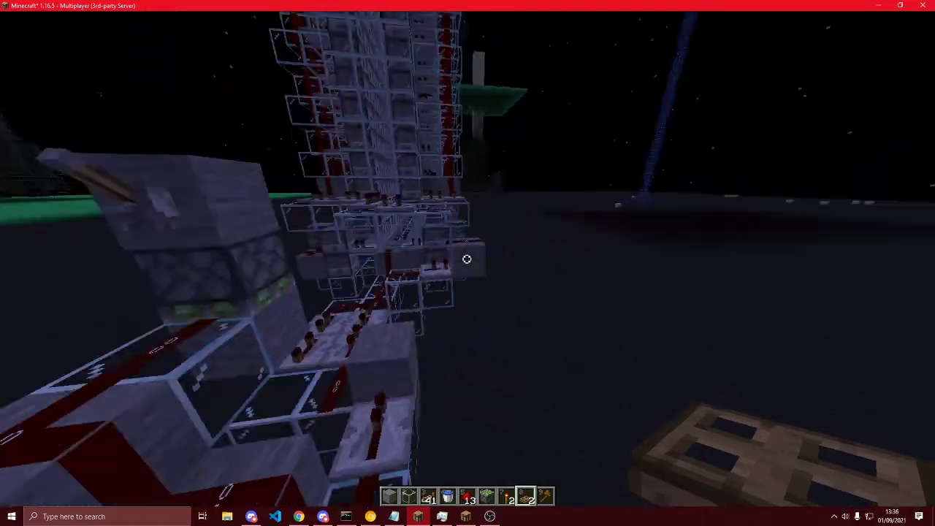
{"action": "key", "text": "s"}
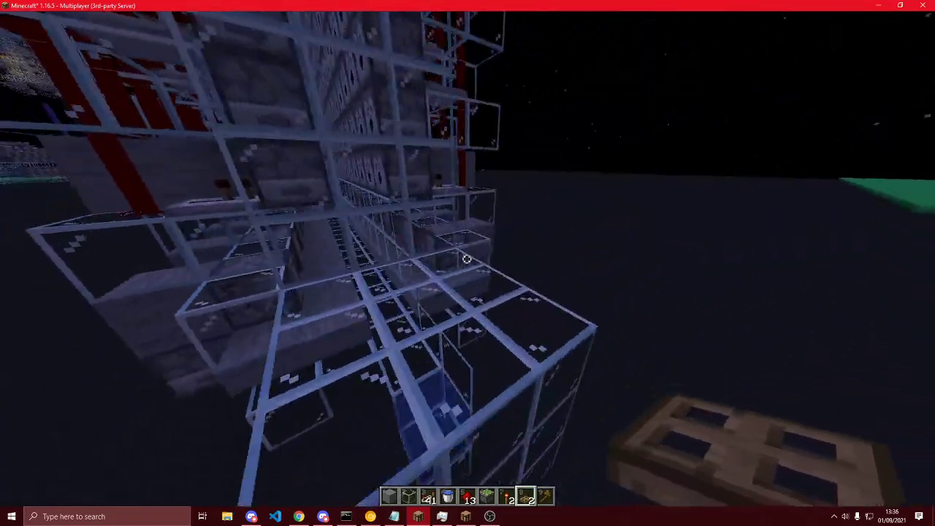
{"action": "key", "text": "s"}
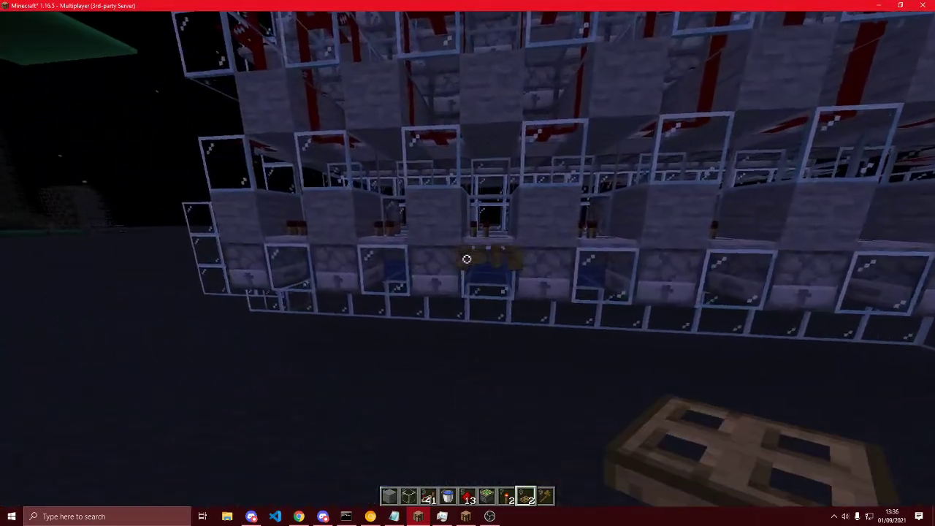
{"action": "right_click", "coordinate": [467, 258]}
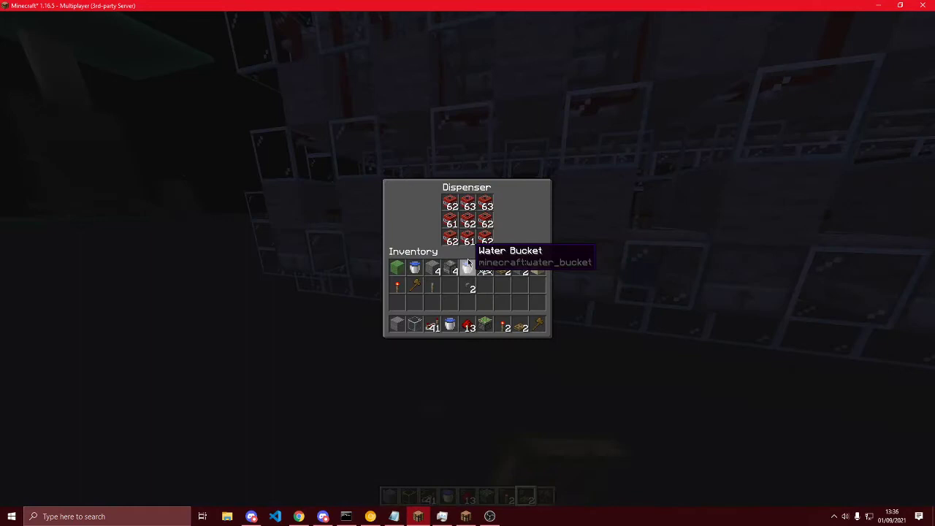
{"action": "key", "text": "Escape"}
{"action": "key", "text": "w"}
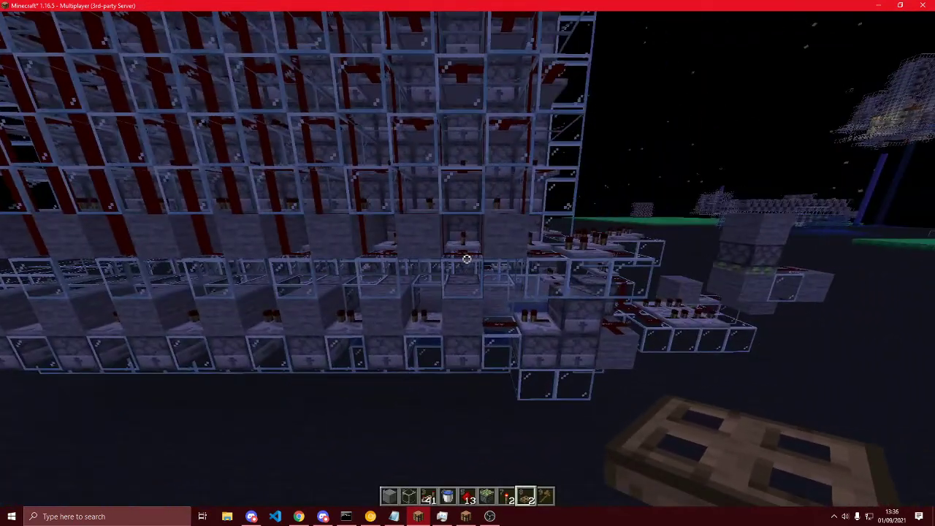
{"action": "key", "text": "w"}
{"action": "key", "text": "w"}
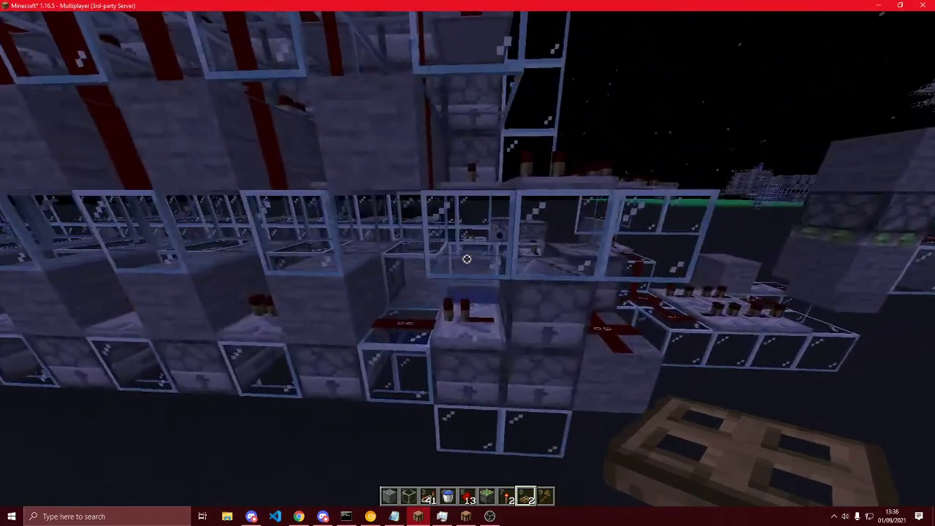
{"action": "key", "text": "a"}
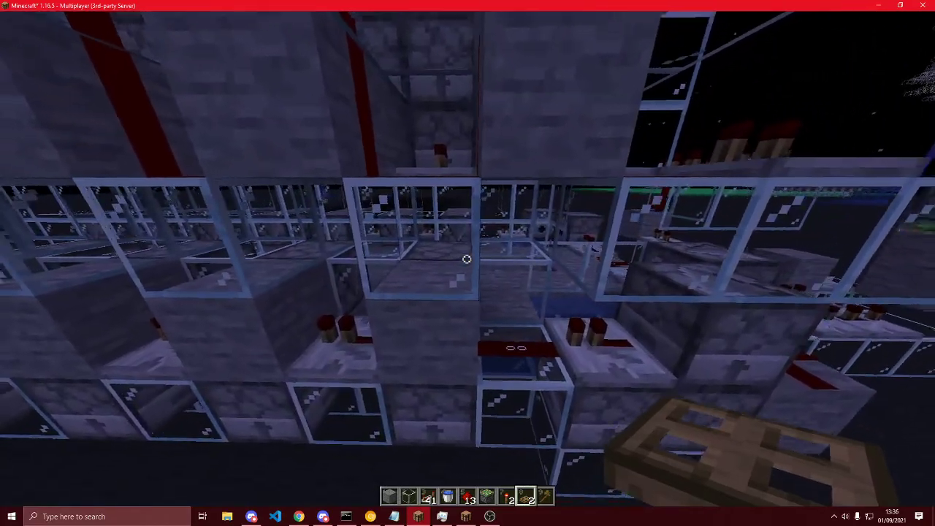
{"action": "key", "text": "s"}
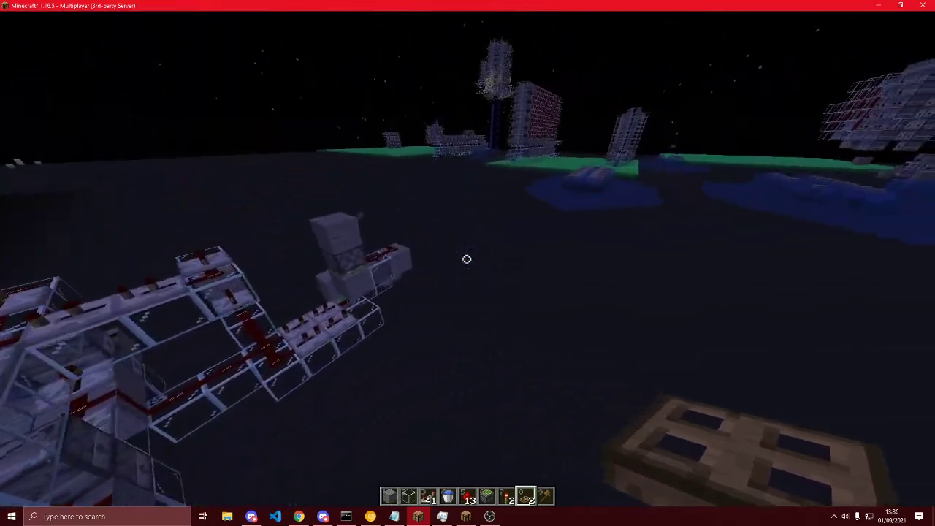
{"action": "key", "text": "w"}
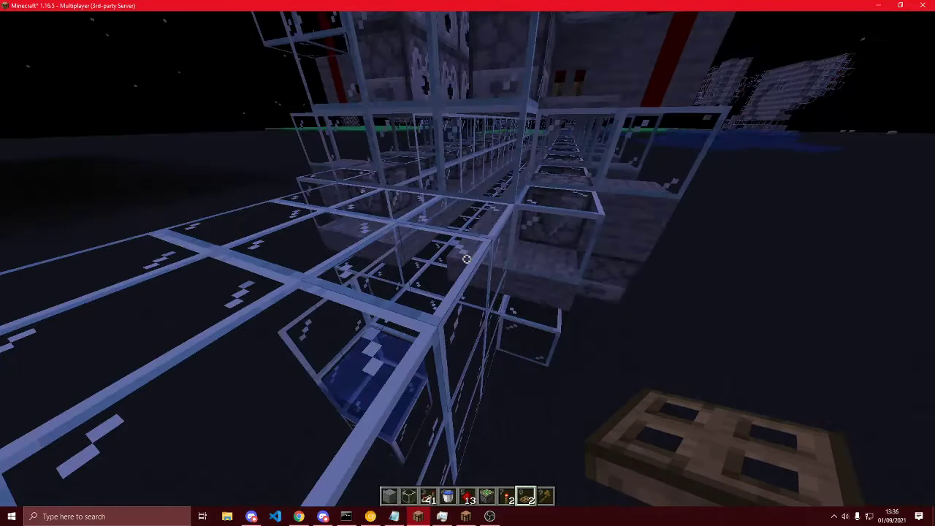
{"action": "key", "text": "w"}
{"action": "key", "text": "s"}
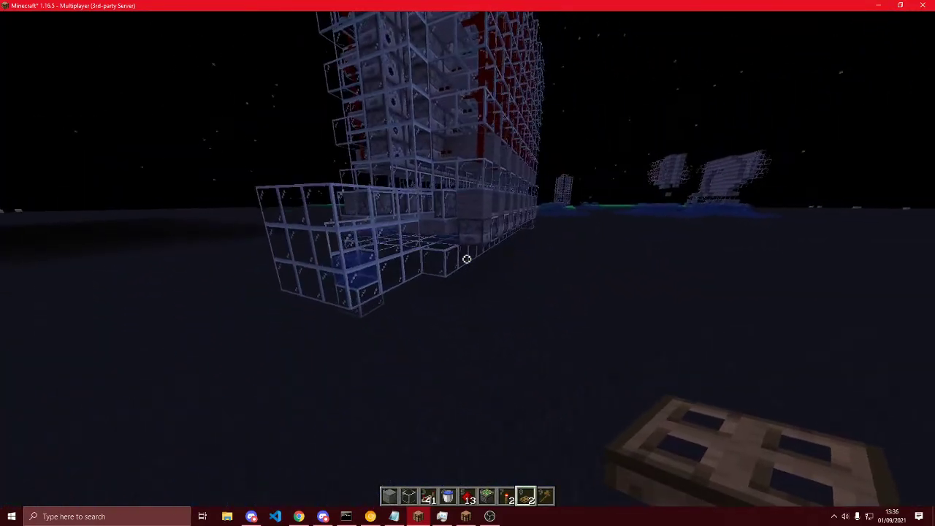
{"action": "key", "text": "w"}
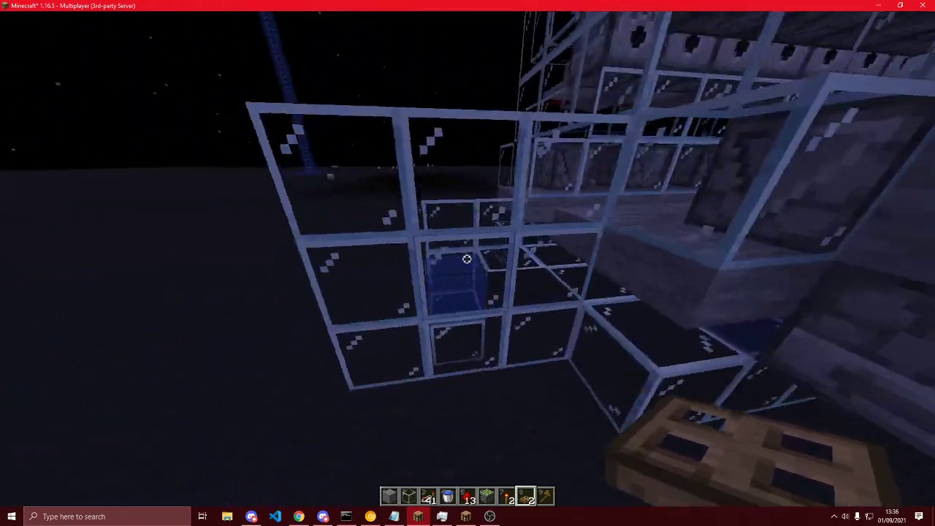
{"action": "key", "text": "d"}
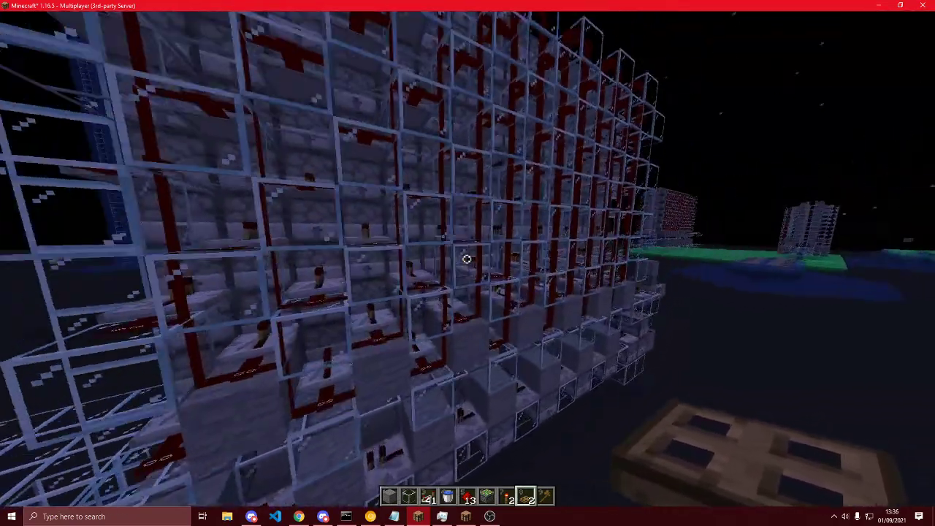
{"action": "key", "text": "d"}
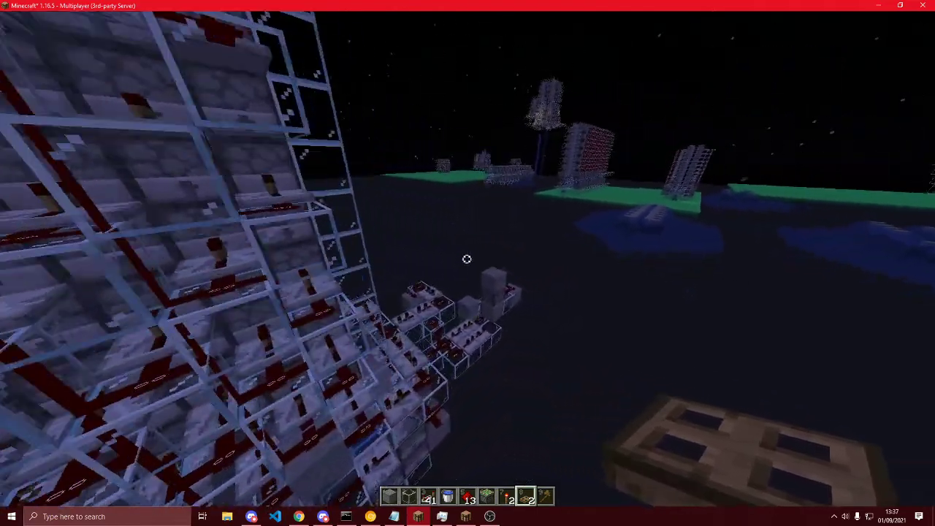
{"action": "key", "text": "s"}
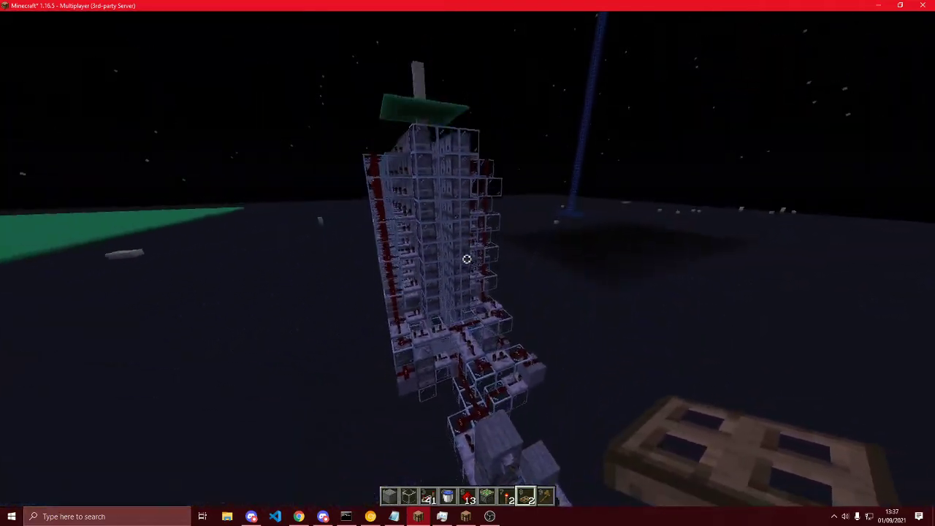
{"action": "key", "text": "d"}
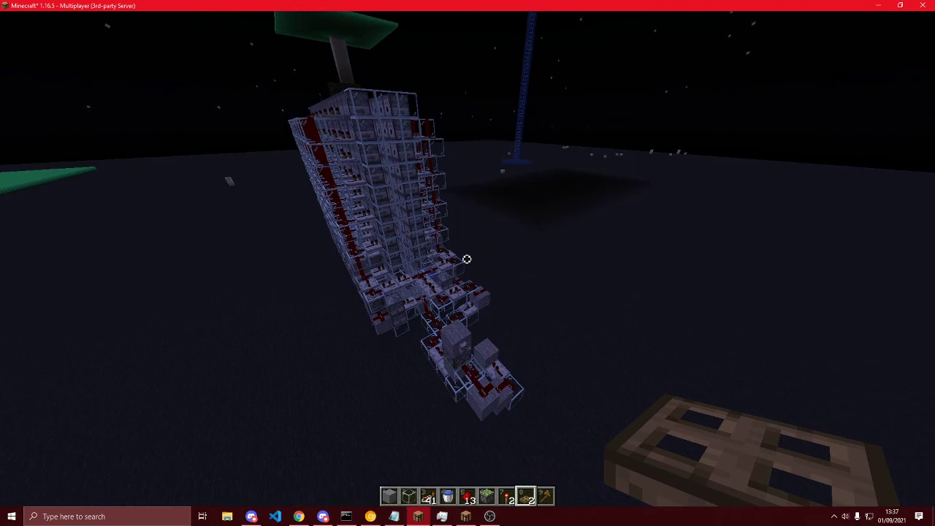
{"action": "key", "text": "w"}
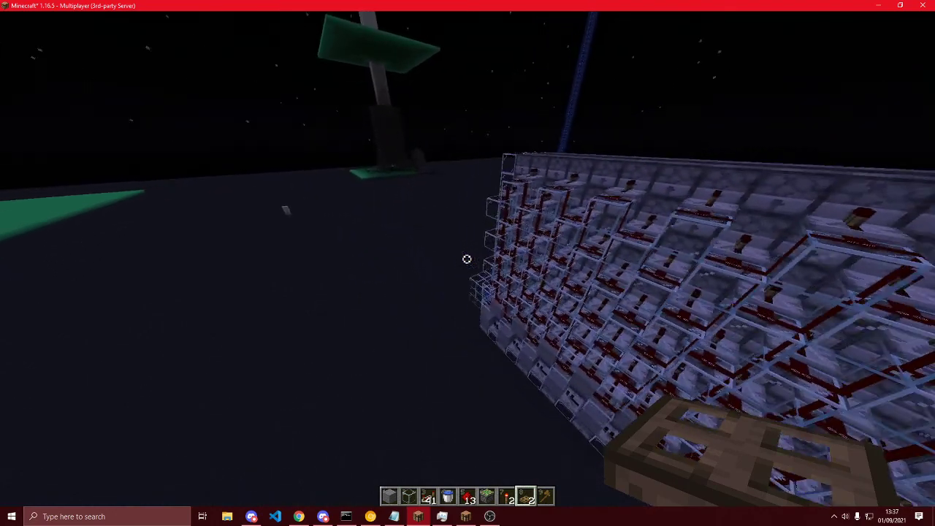
{"action": "key", "text": "s"}
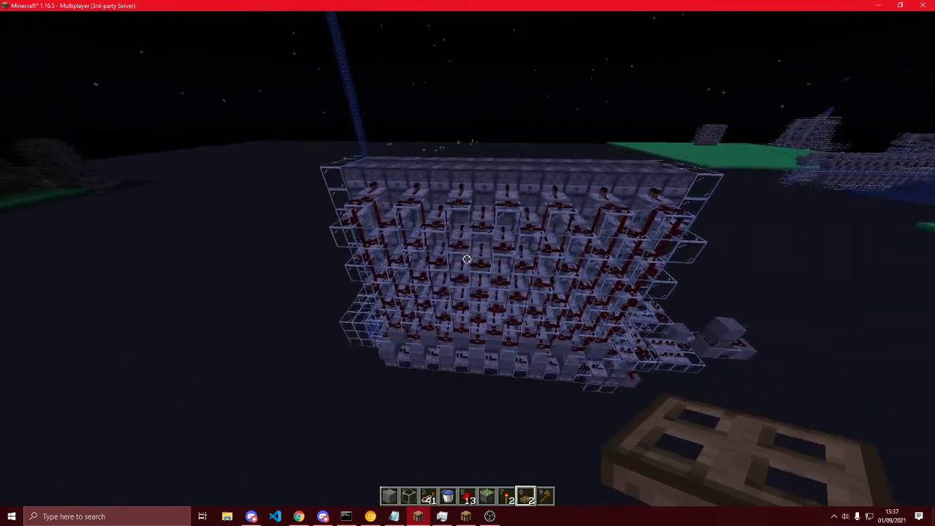
{"action": "key", "text": "w"}
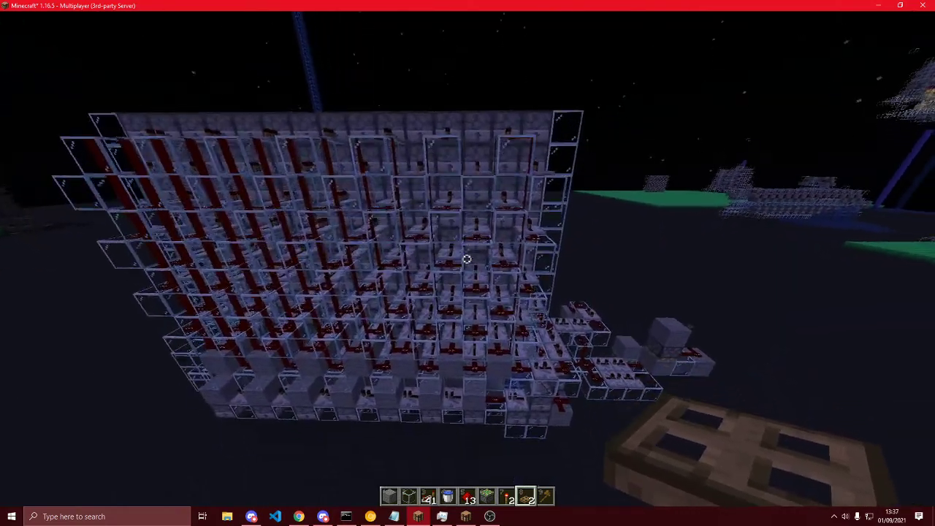
{"action": "key", "text": "s"}
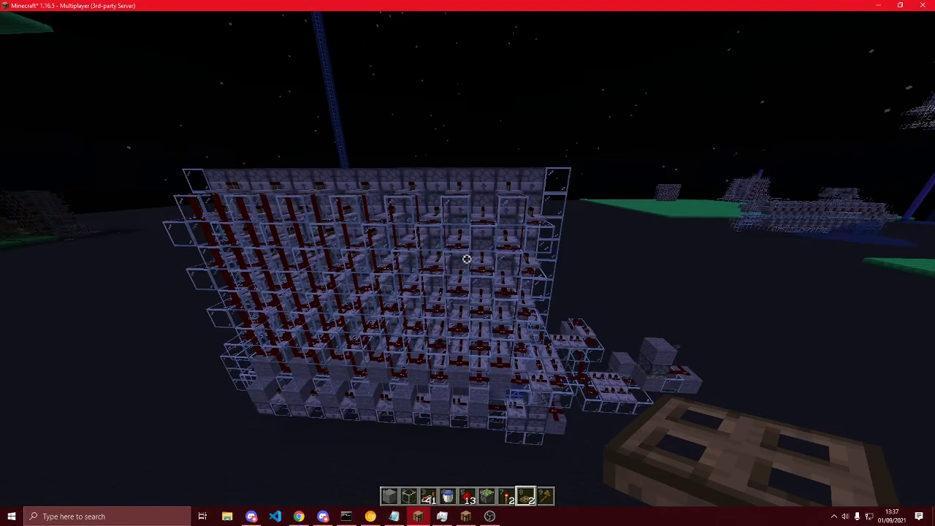
{"action": "key", "text": "s"}
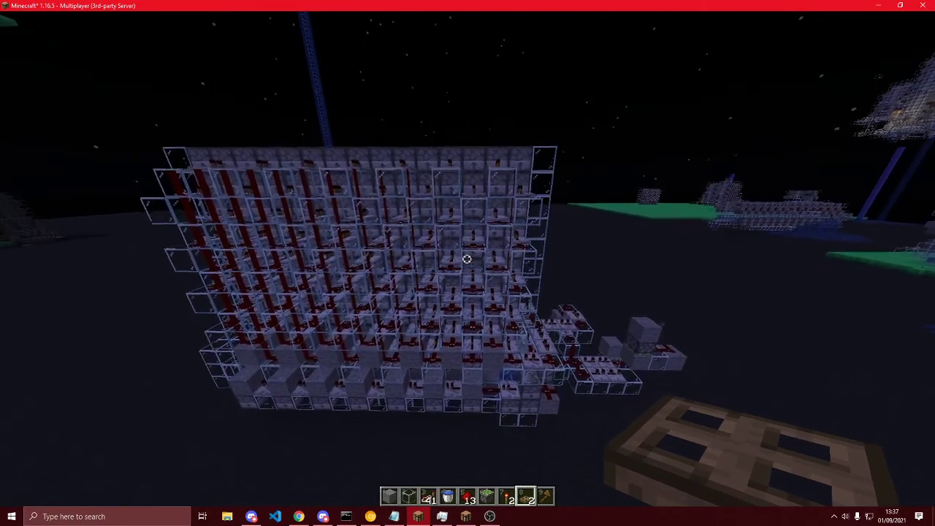